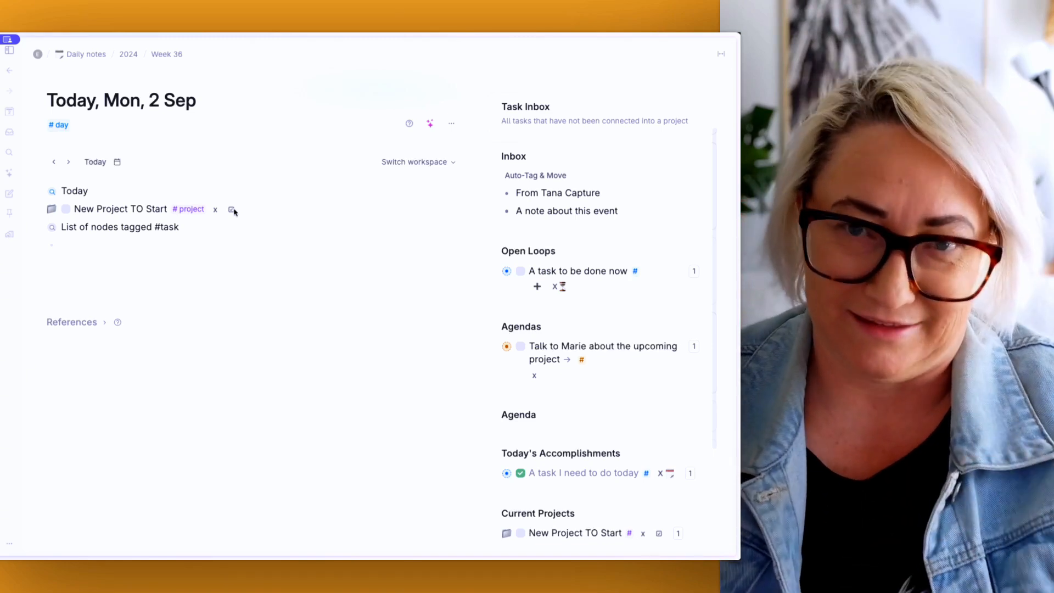
- Set the preferred area of the Inbox related content section to Content bottom
scroll(553, 242, down, 4)
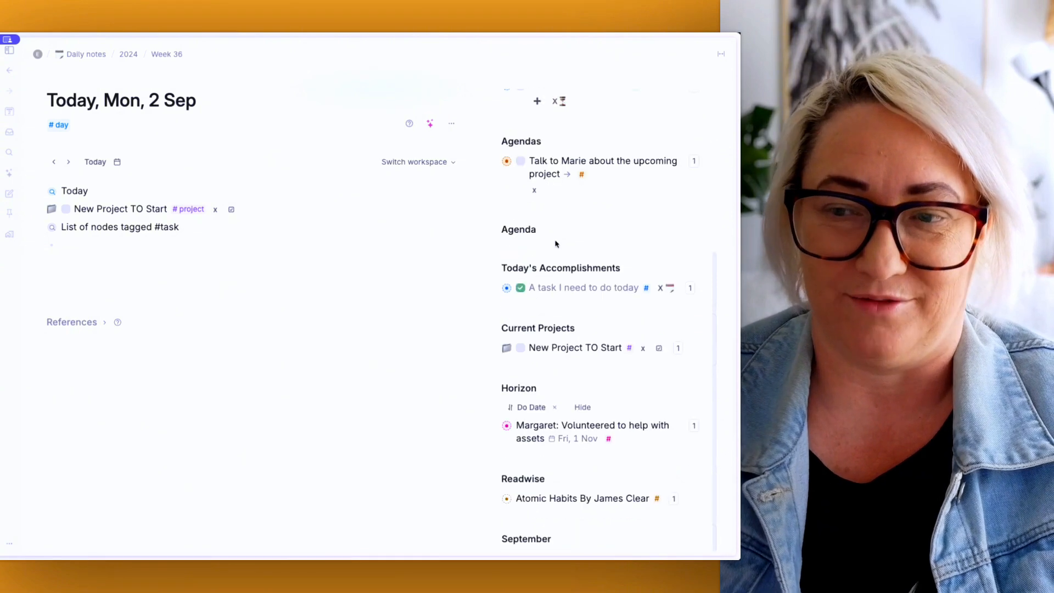
scroll(553, 242, up, 5)
scroll(212, 219, up, 4)
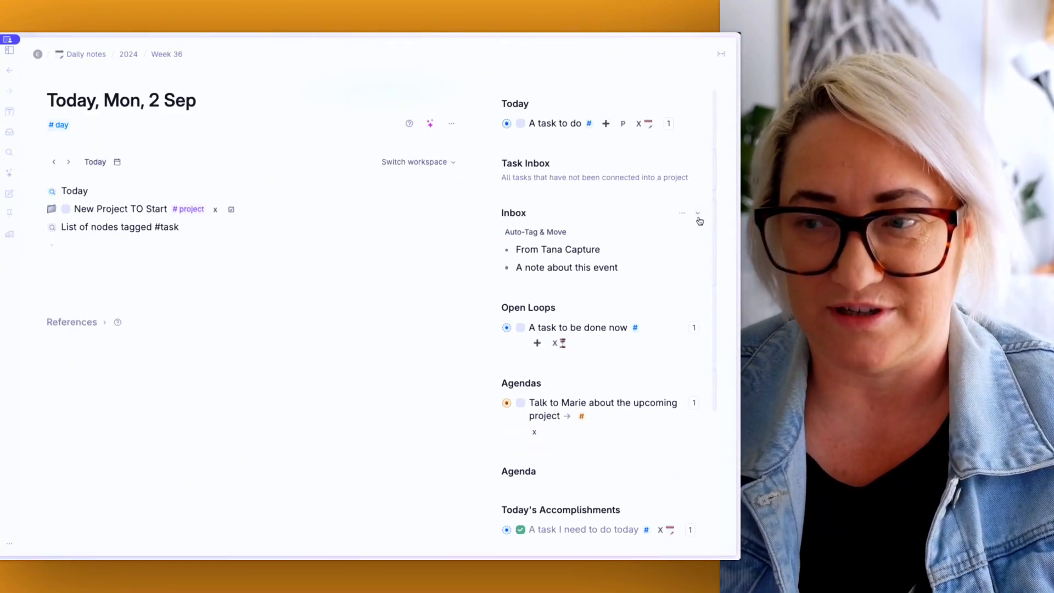
click(683, 215)
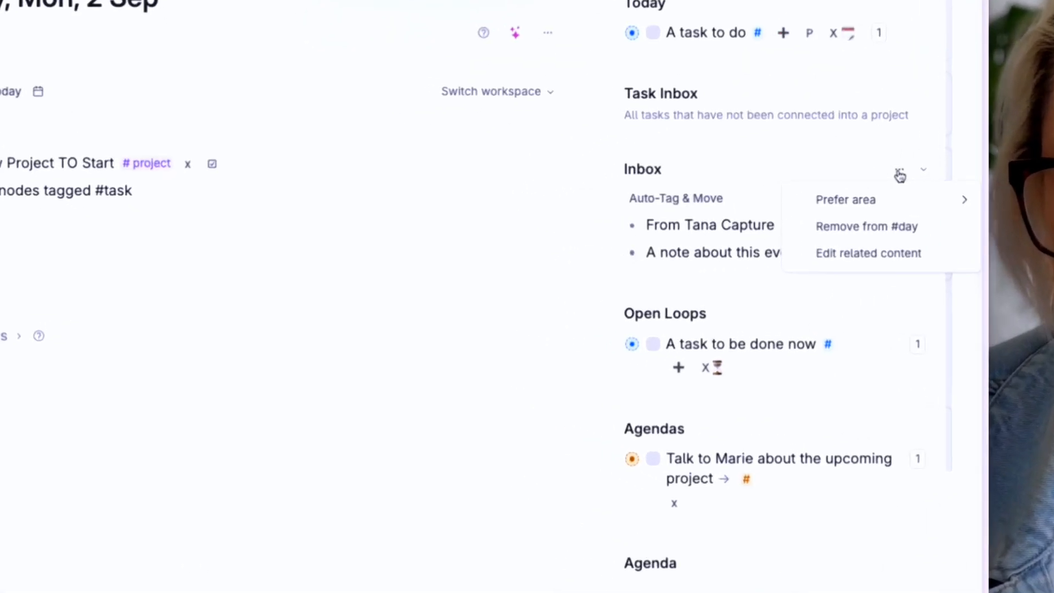
mouse_move(651, 234)
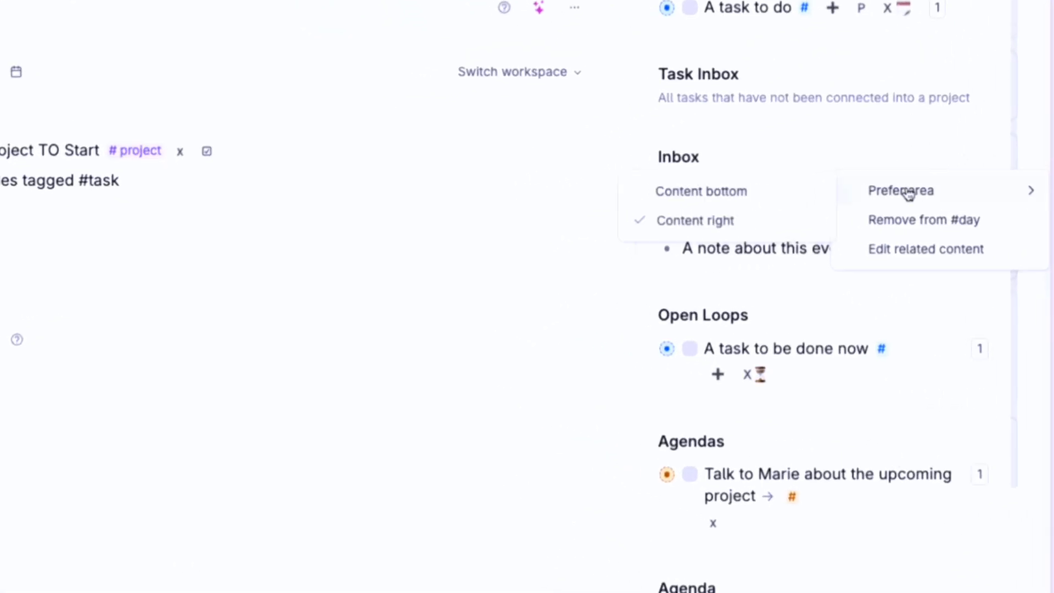
click(682, 193)
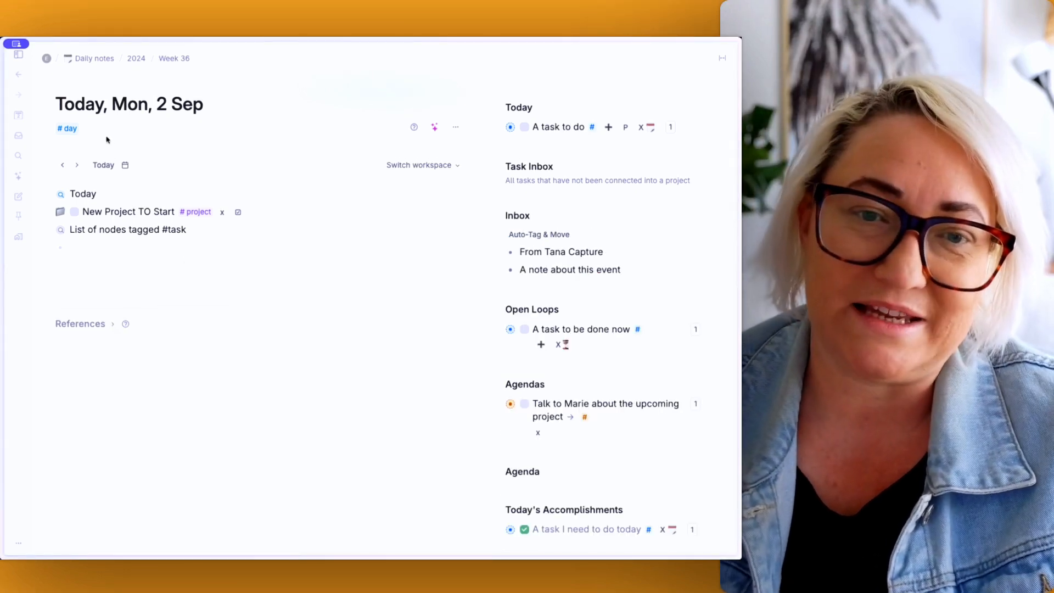
- Open the configuration of the #day supertag beside the daily note and widen its pane
click(75, 135)
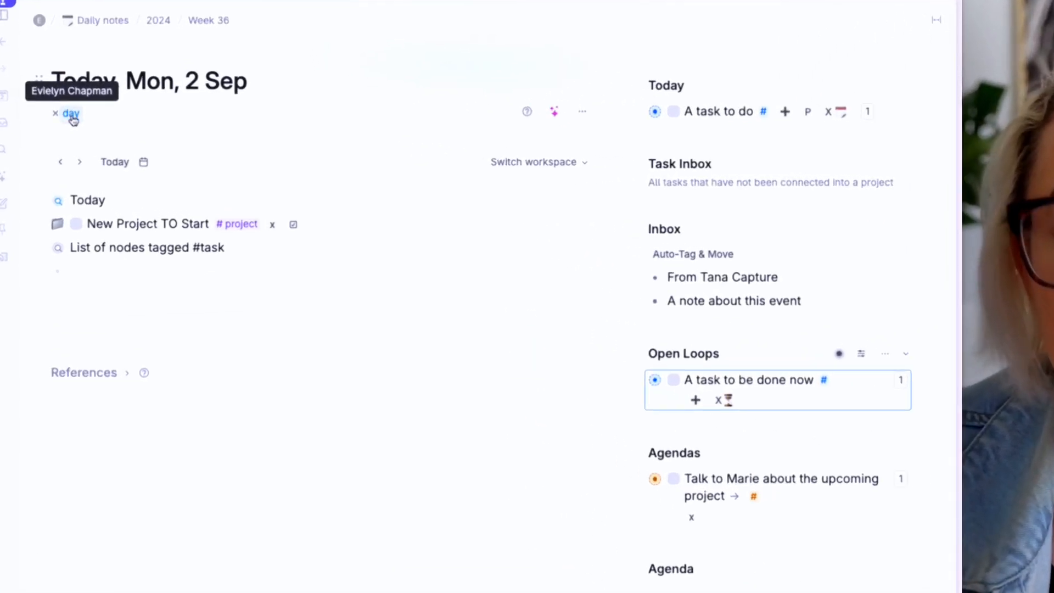
click(71, 130)
click(132, 126)
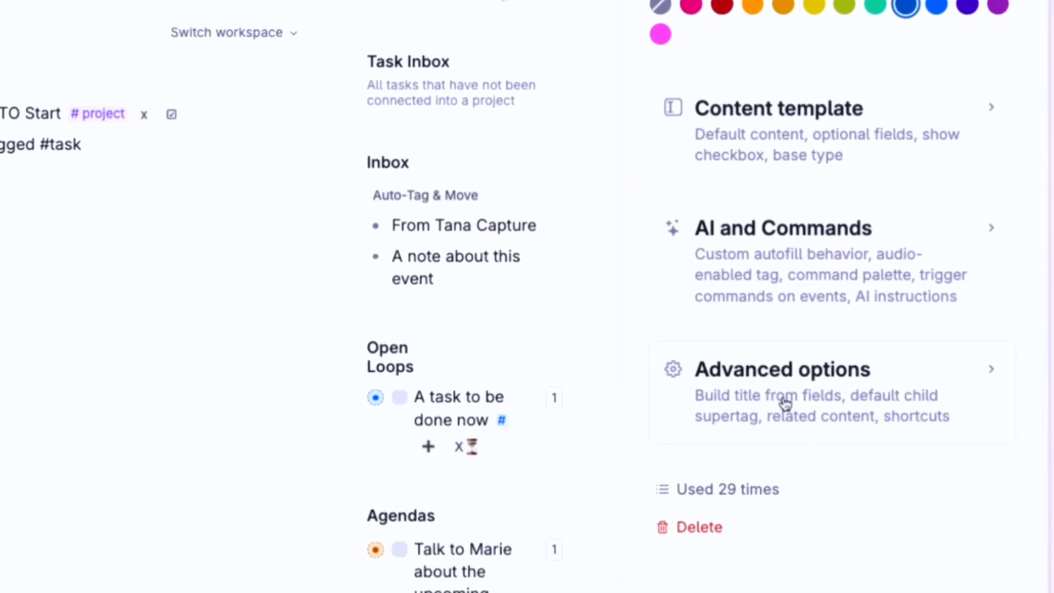
drag(619, 263, 387, 269)
- Add an empty node above the Today search in the related content of the #day supertag's advanced options
click(680, 362)
scroll(675, 369, down, 10)
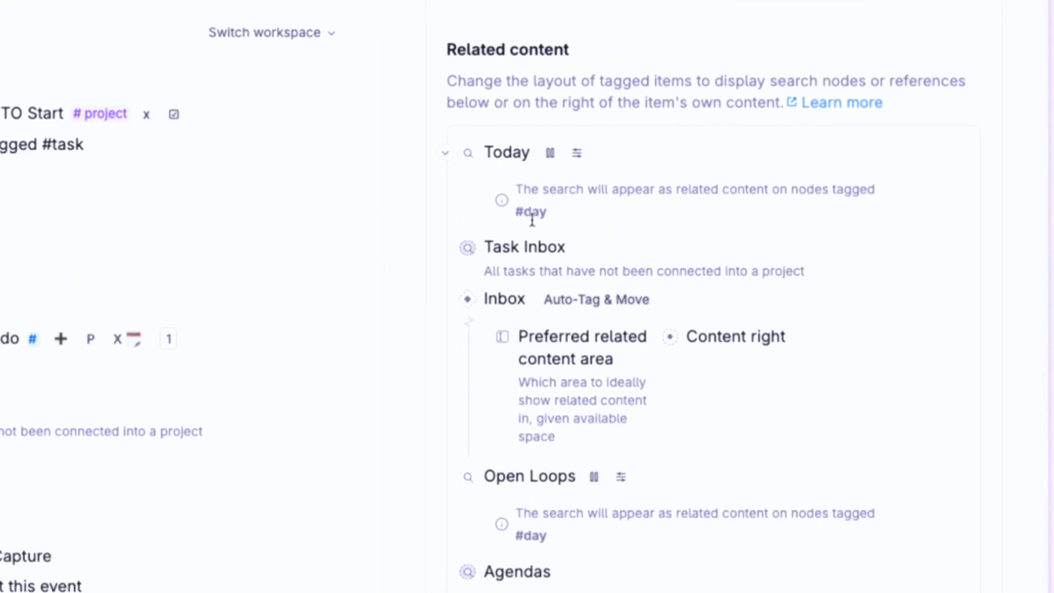
click(505, 155)
key(Return)
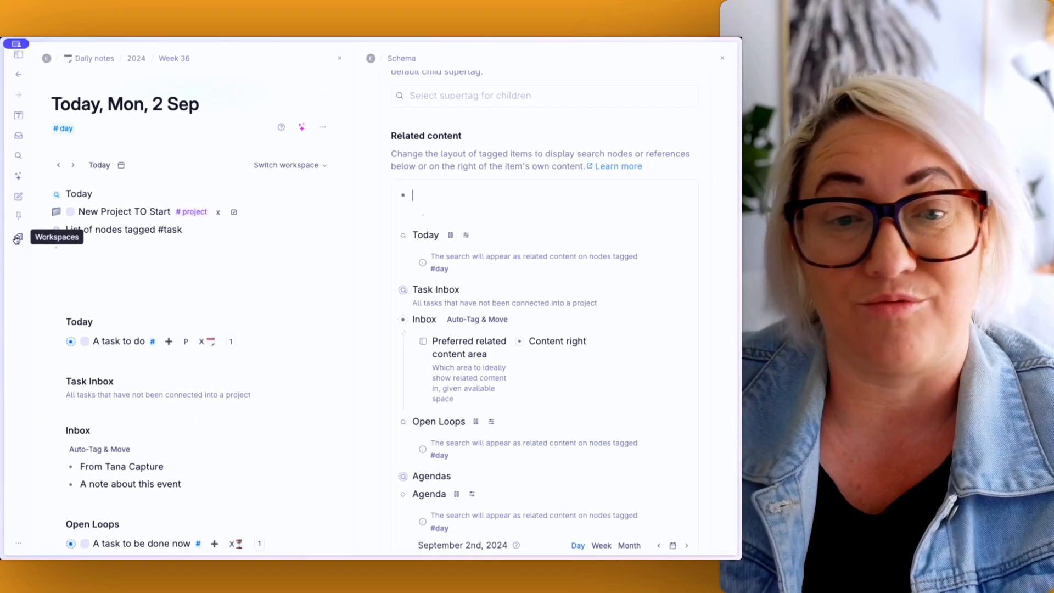
- Open the Google Calendar node in the workspace and reference it in the empty first entry of #day's related content
click(18, 239)
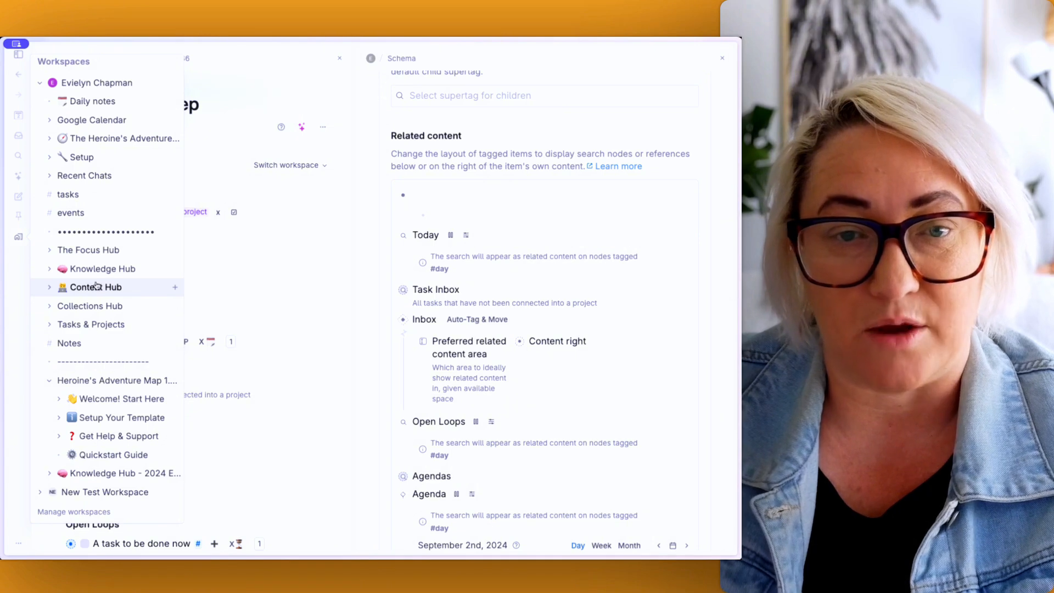
click(52, 118)
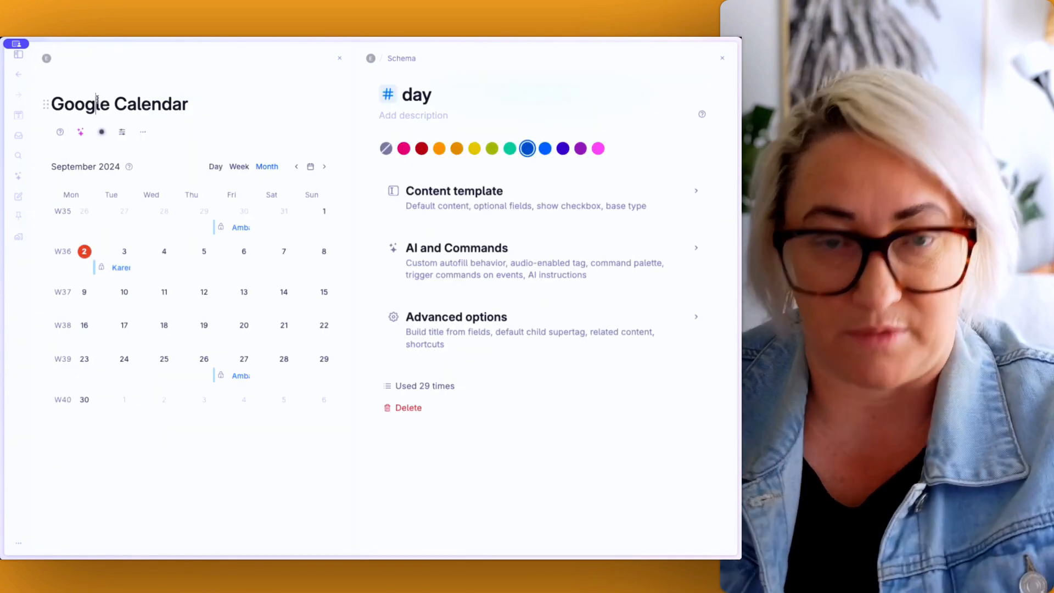
click(495, 326)
scroll(475, 304, down, 6)
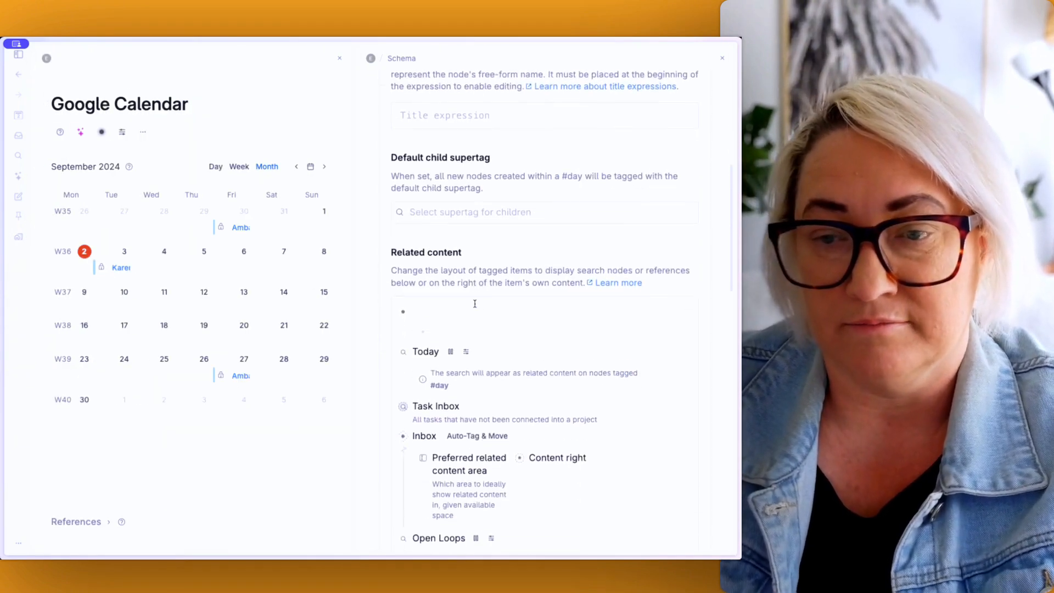
scroll(428, 227, down, 2)
click(428, 227)
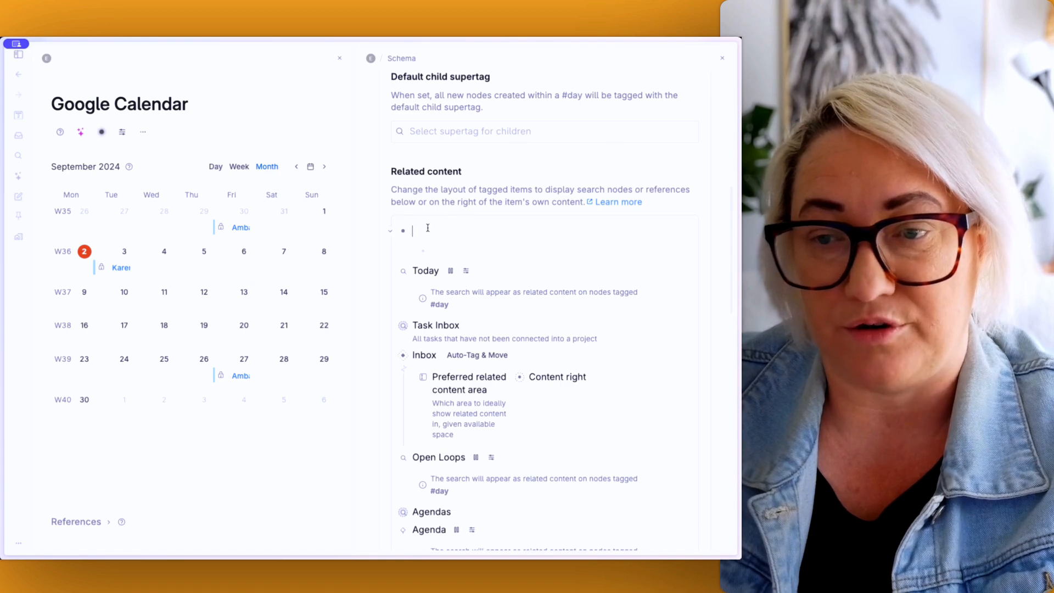
text(Google Calendar)
- Return to today's daily note, check the embedded calendar and collapse the Google Calendar section
click(19, 116)
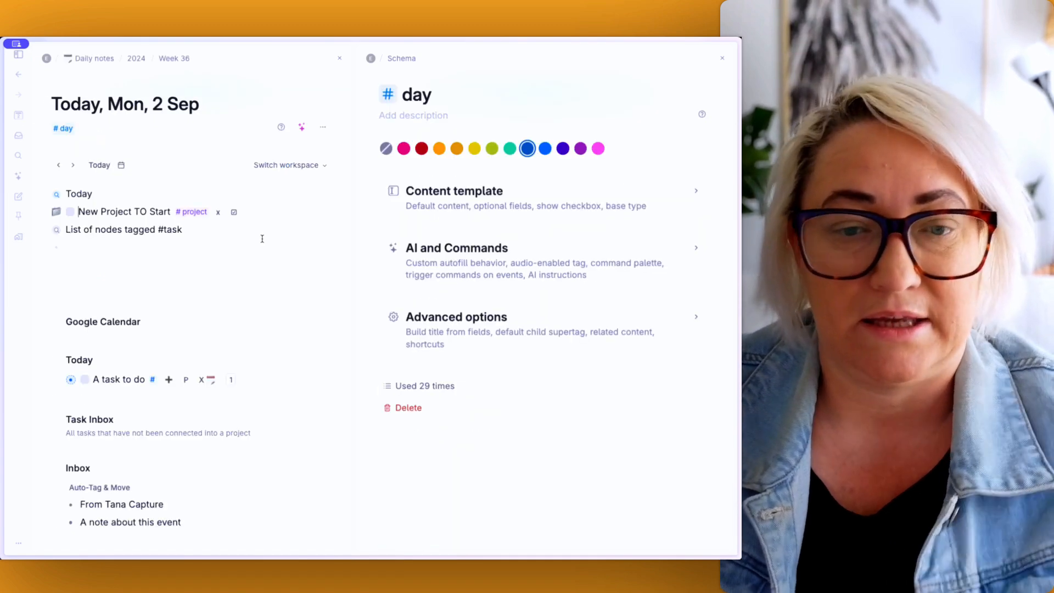
scroll(180, 275, down, 1)
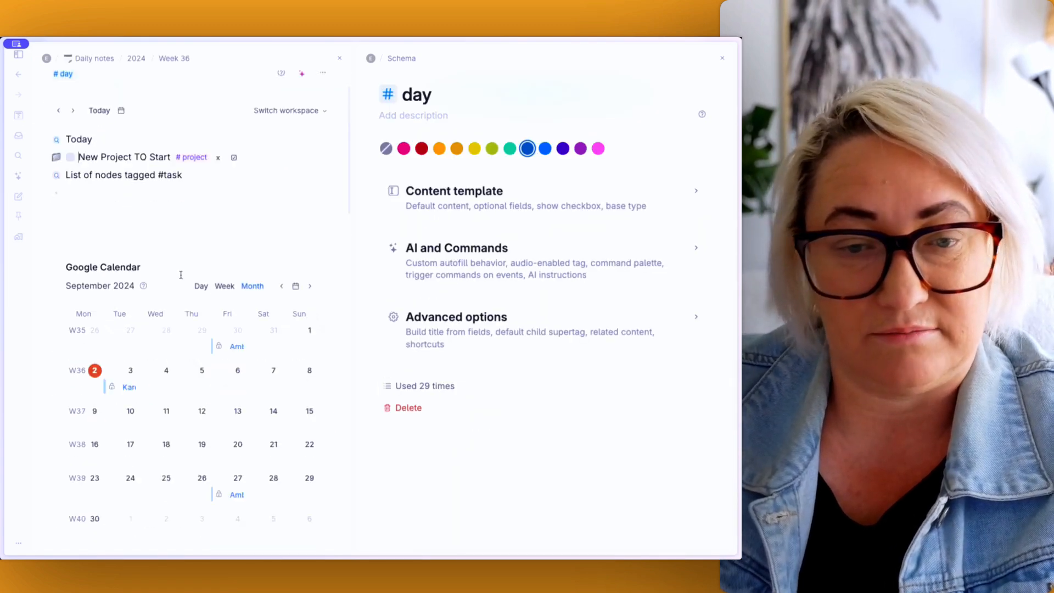
scroll(181, 274, down, 2)
scroll(202, 344, up, 1)
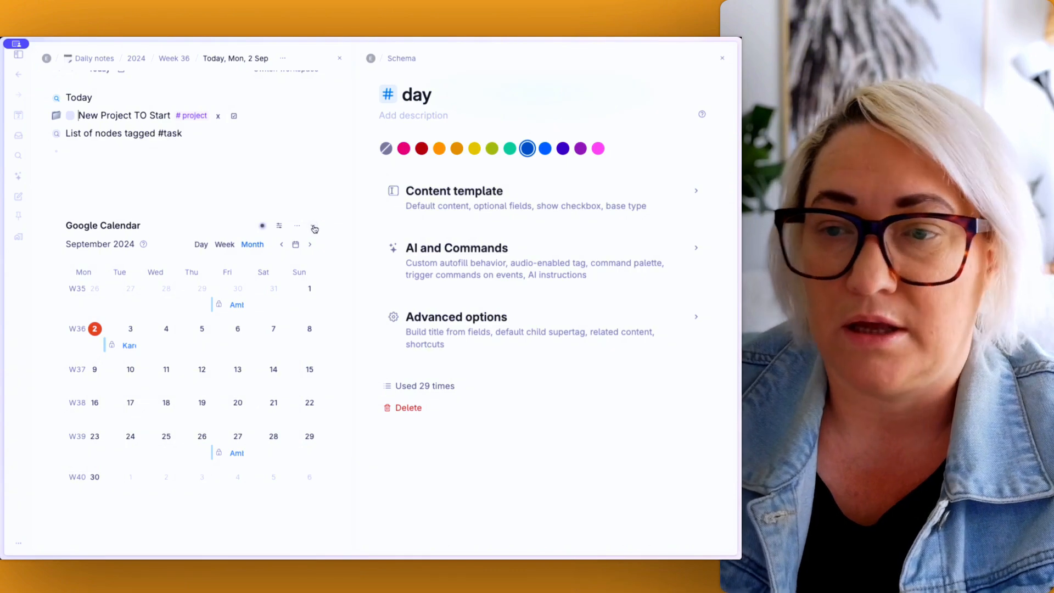
click(314, 229)
- Create a new search node directly below Google Calendar in the related content of the #day supertag
click(470, 343)
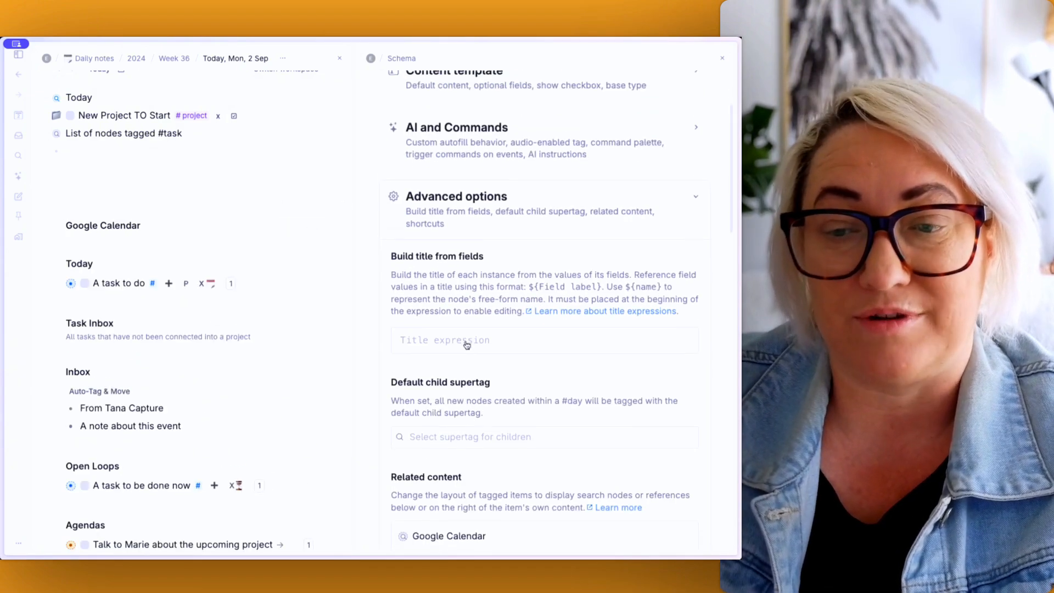
scroll(467, 344, down, 7)
click(504, 120)
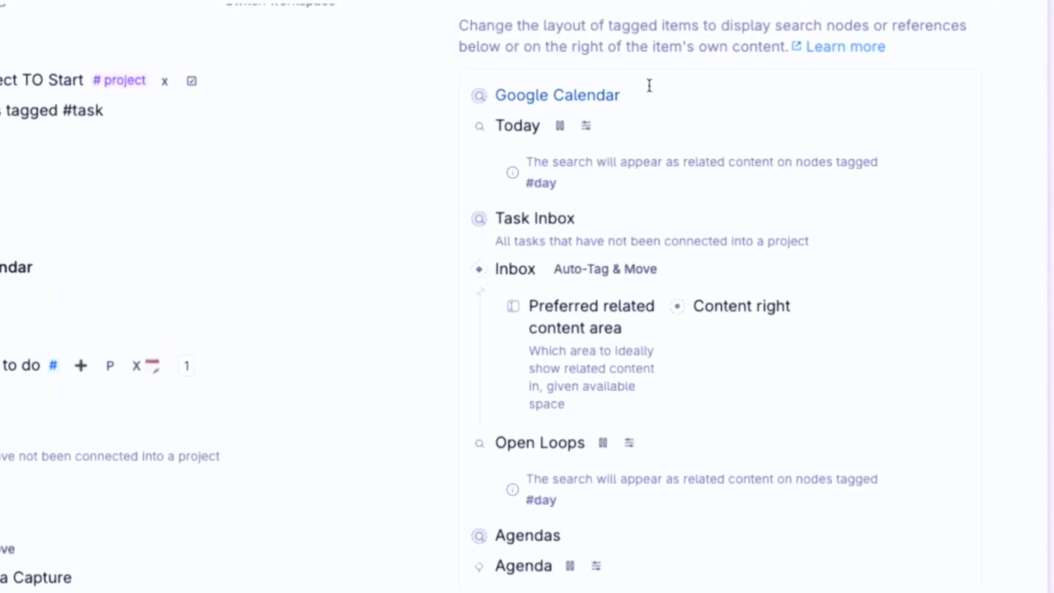
key(Return)
text(?)
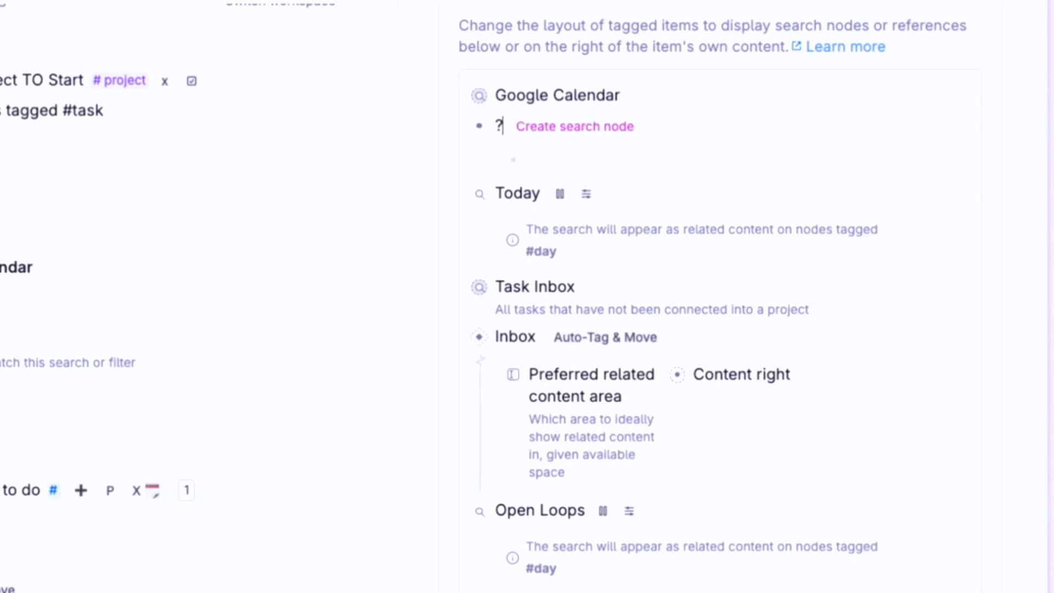
click(583, 130)
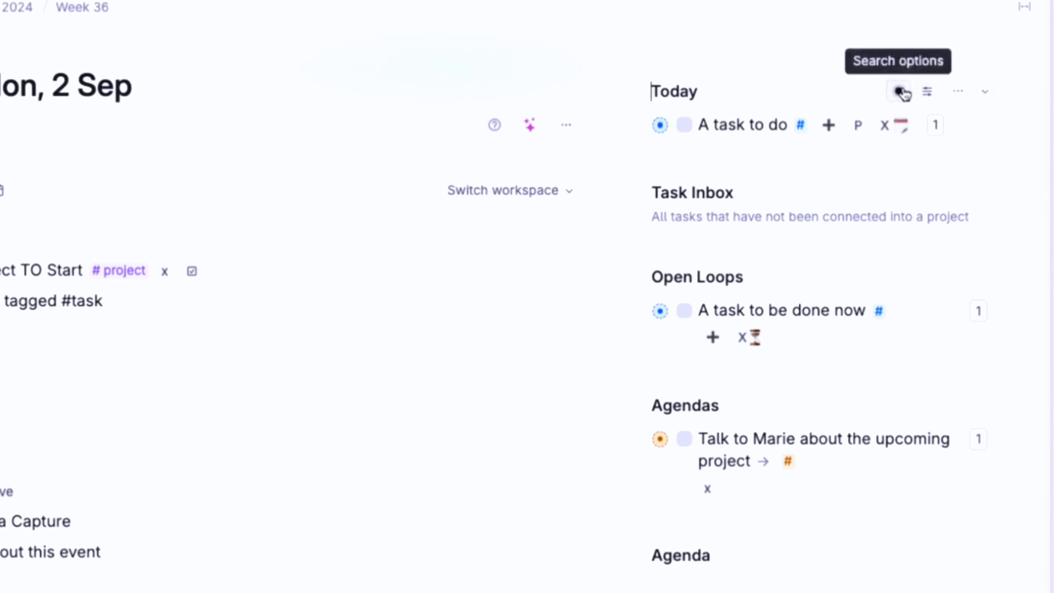
- Open the query editor of the Today search and examine its Do Date condition and PARENT value
click(898, 91)
click(654, 242)
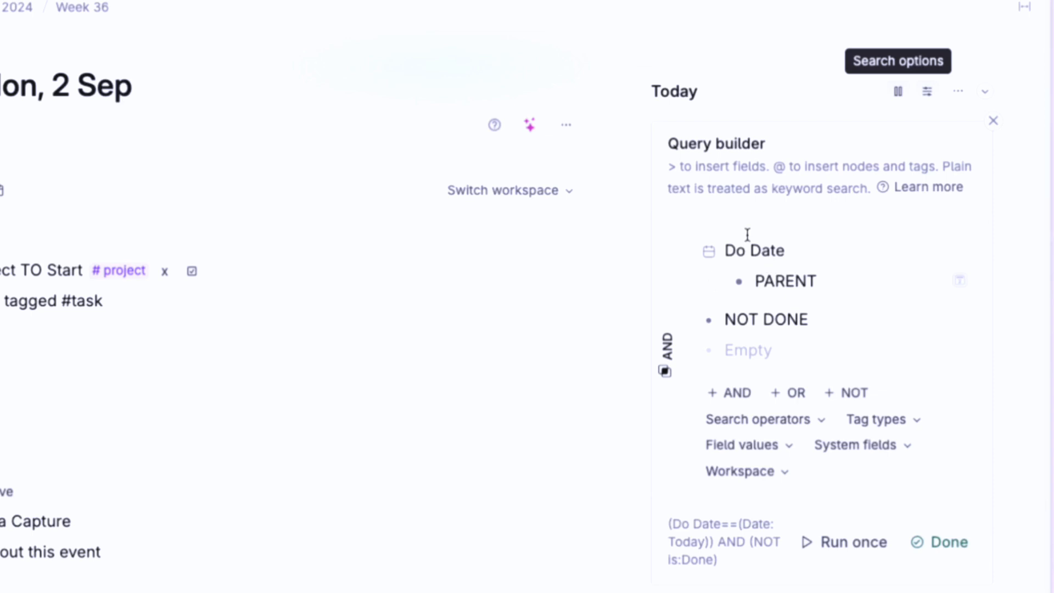
drag(720, 248, 789, 248)
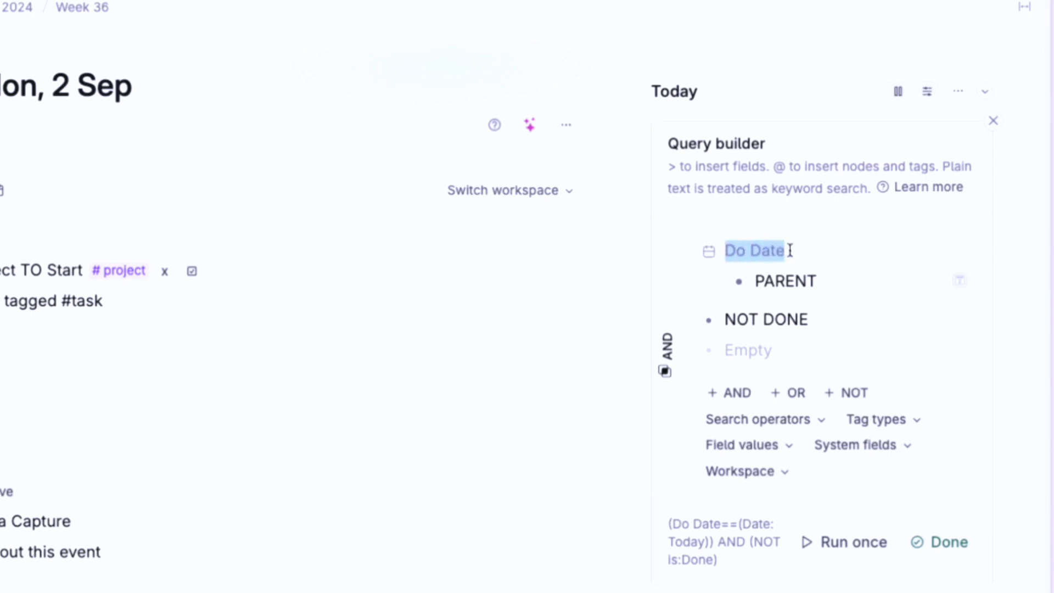
click(788, 281)
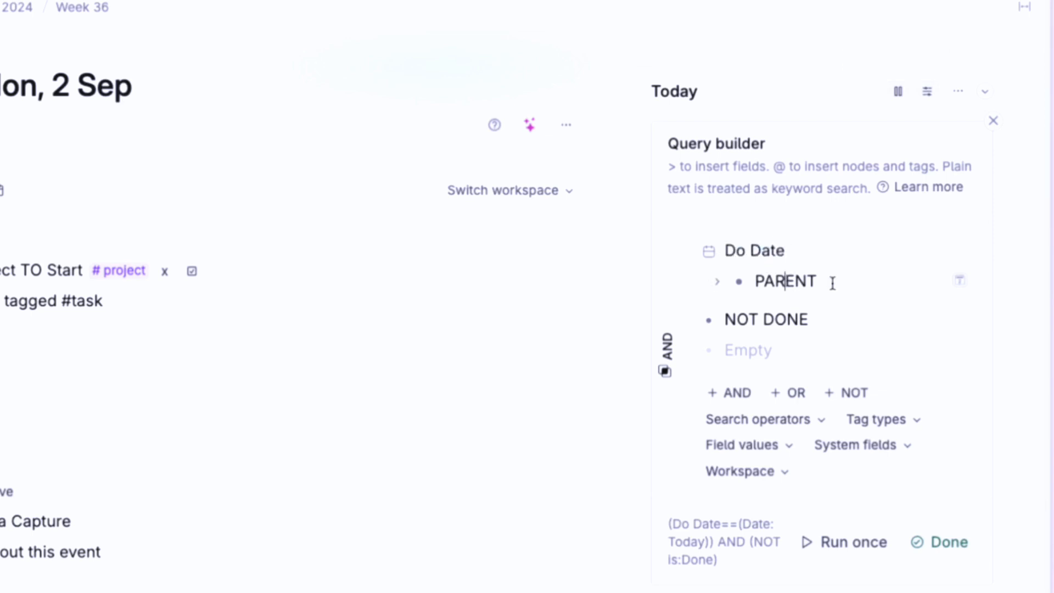
drag(830, 283, 753, 284)
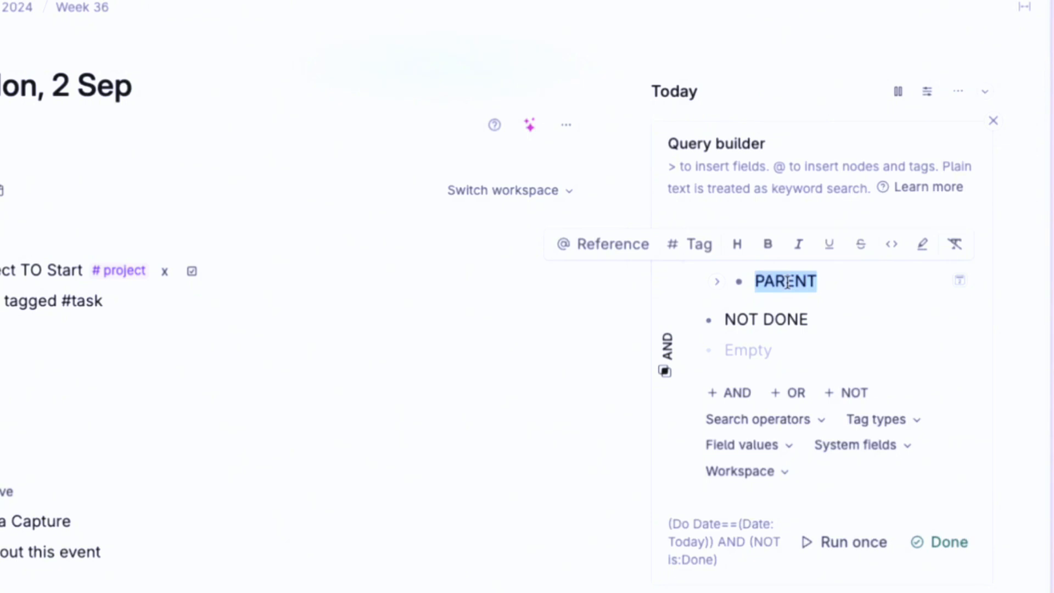
- Clear the Do Date value in the Today query and enter PARENT again
click(813, 281)
double_click(813, 281)
key(BackSpace)
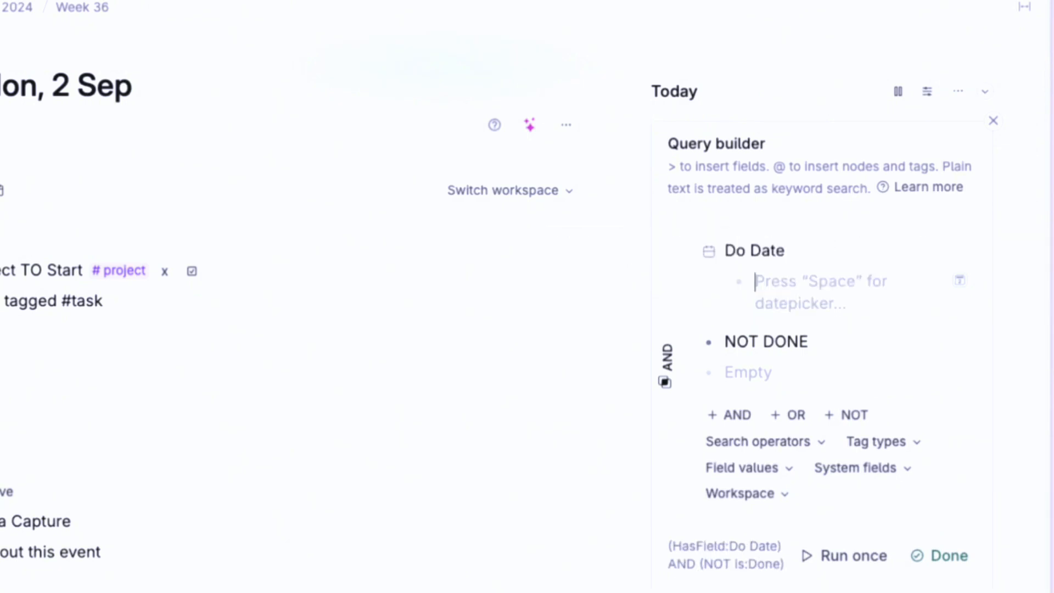
text(PARENT)
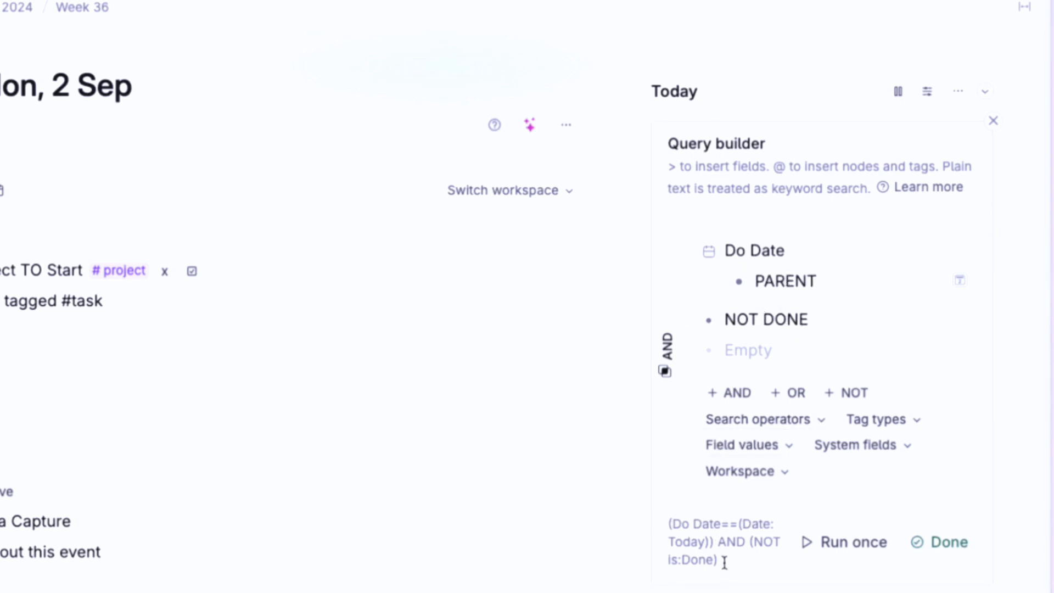
- Examine the resolved expression of the Today query, then close the query builder
drag(722, 561, 669, 526)
click(669, 526)
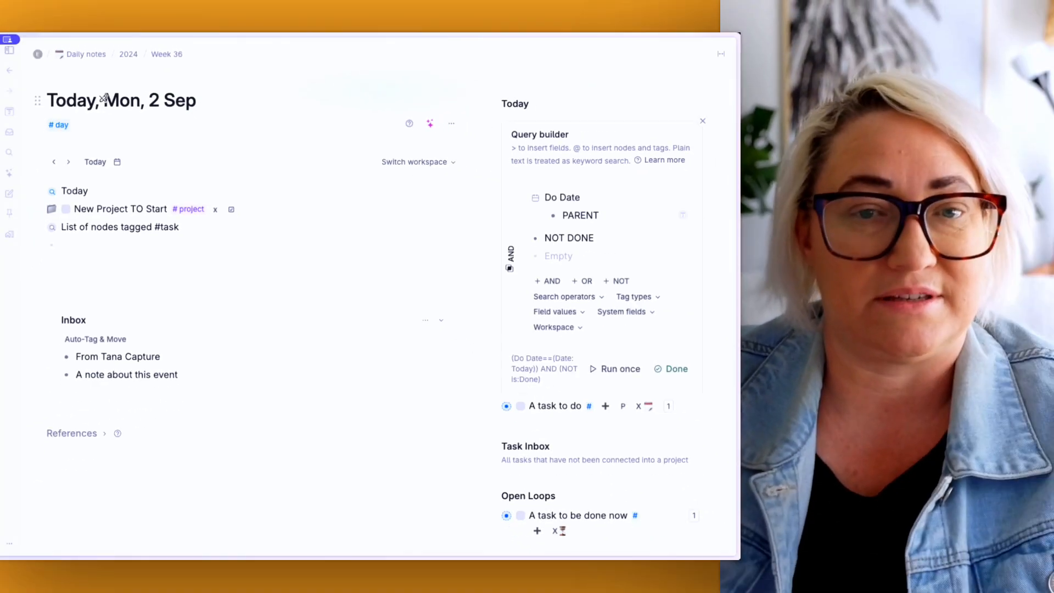
click(702, 121)
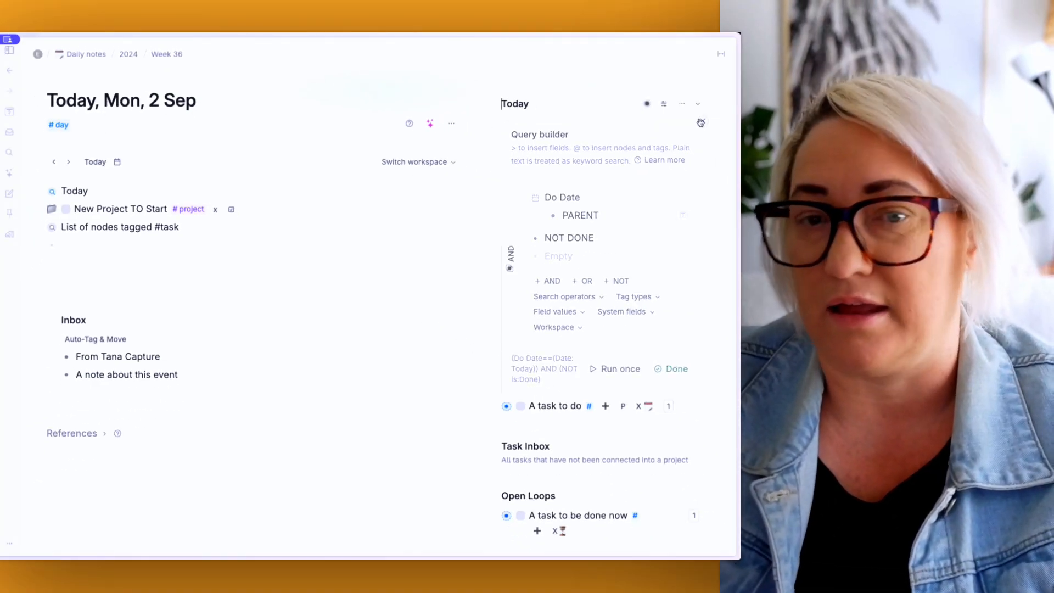
- Go to the daily note of Tue, 3 Sep and check which date its Today search uses
click(69, 161)
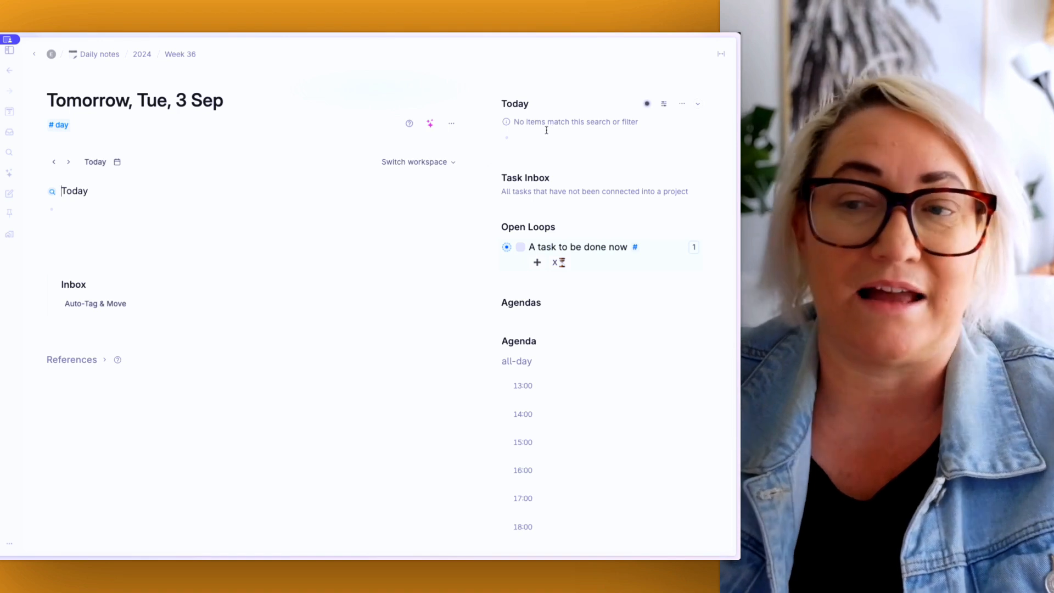
click(648, 104)
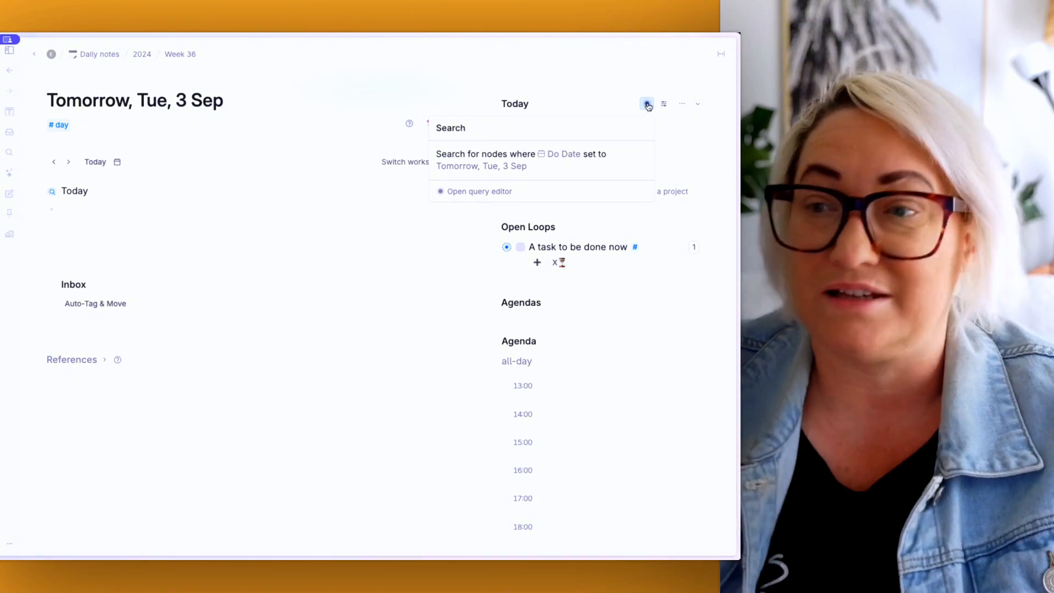
click(572, 78)
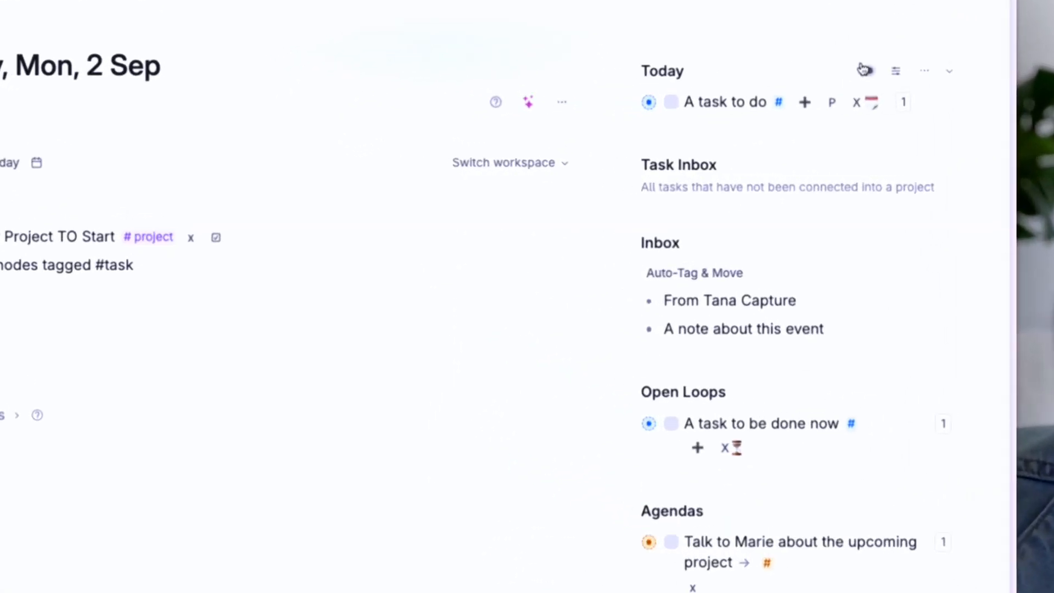
- Open the Today search's query editor on the Mon, 2 Sep note and examine its PARENT and NOT DONE conditions
click(649, 108)
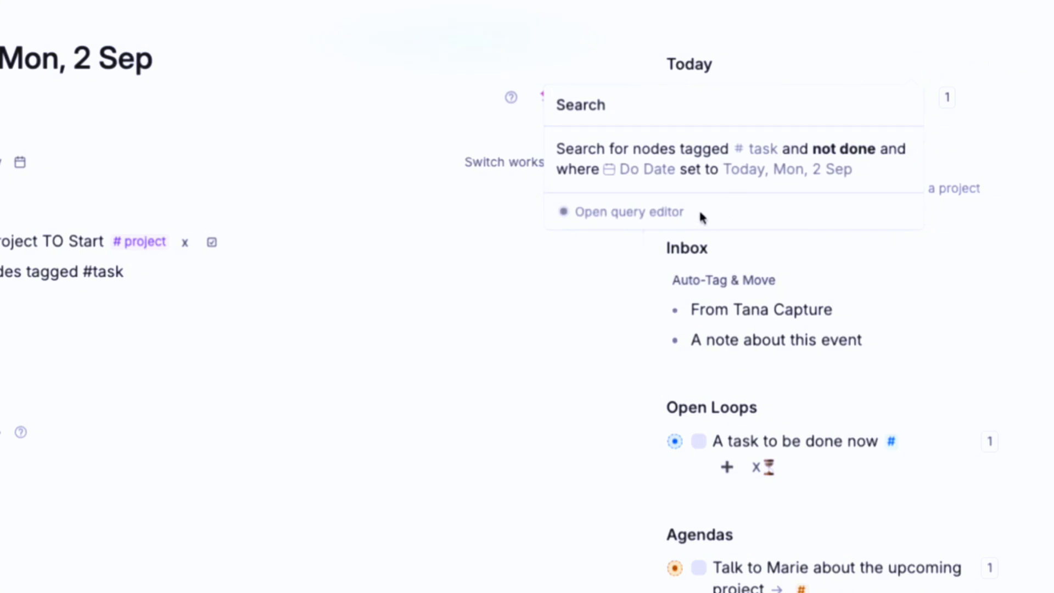
click(698, 211)
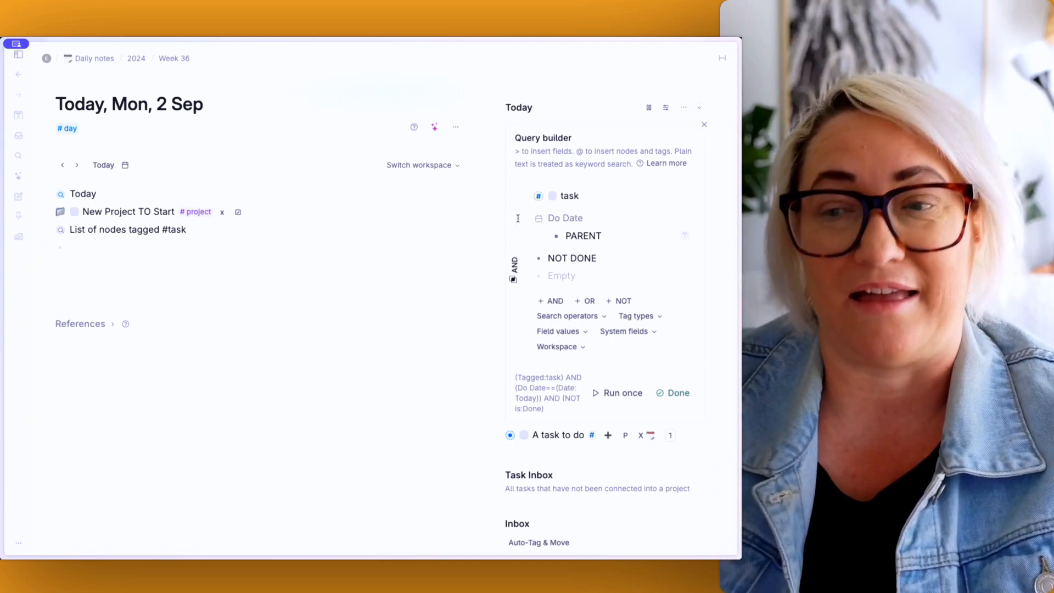
drag(603, 236, 561, 254)
click(566, 259)
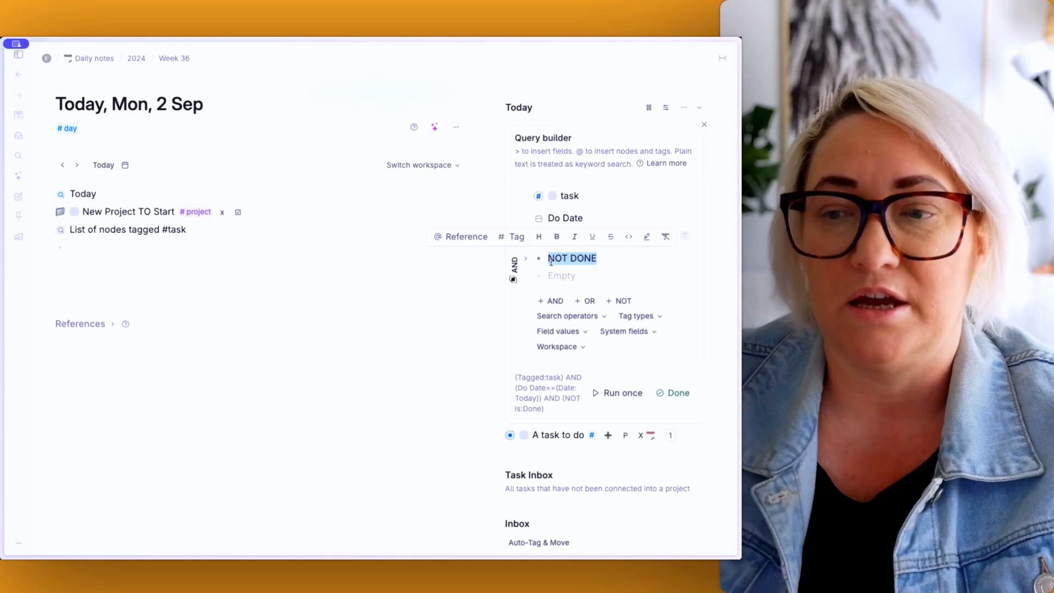
click(586, 259)
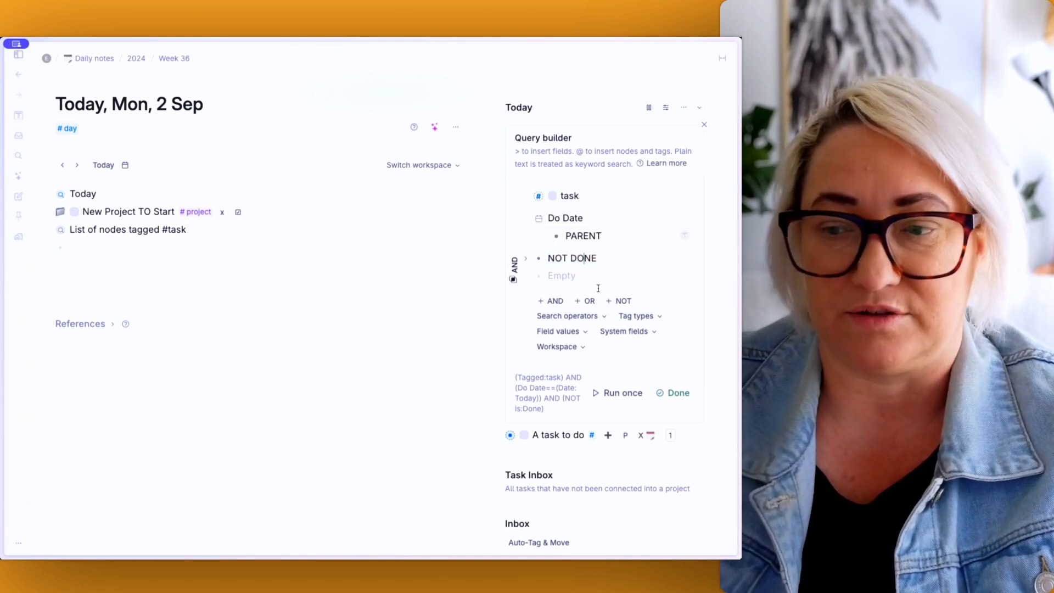
- Close the Today query builder, then open the Task Inbox search's query editor and examine its task and Task Status conditions
click(674, 393)
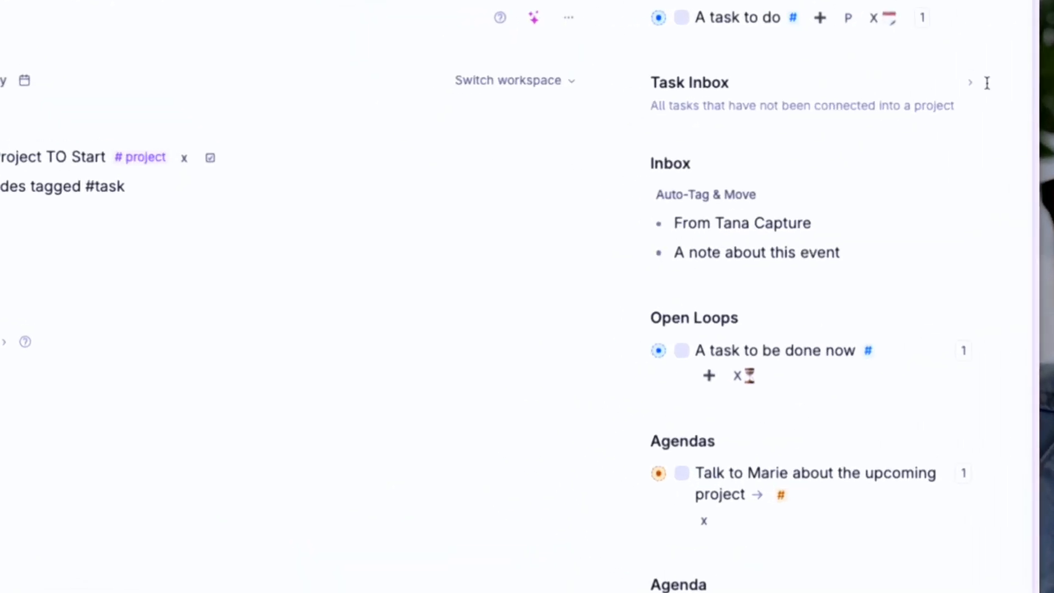
click(700, 167)
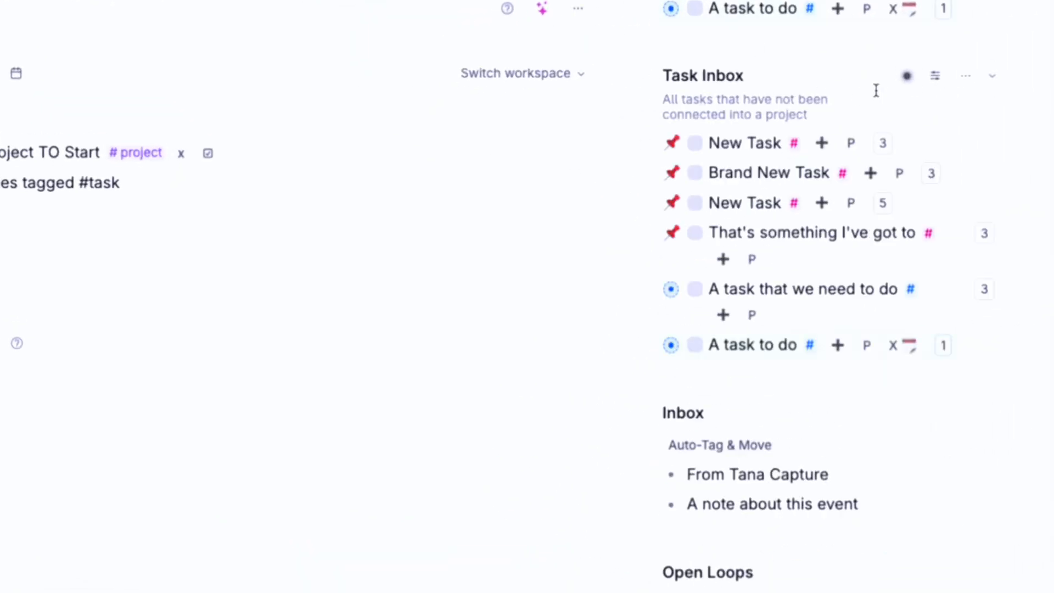
click(907, 77)
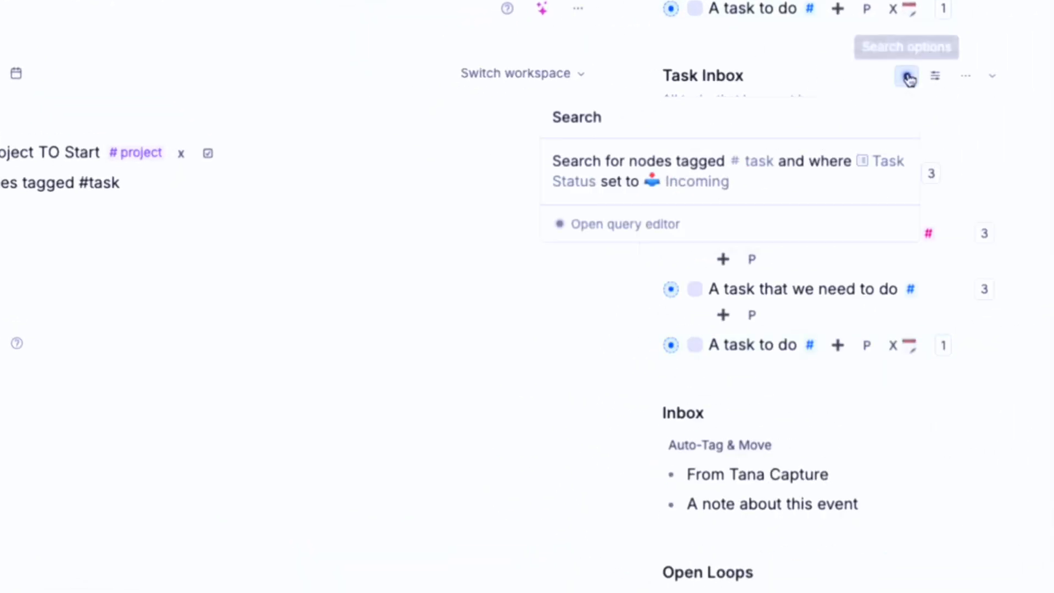
click(609, 229)
scroll(783, 205, down, 2)
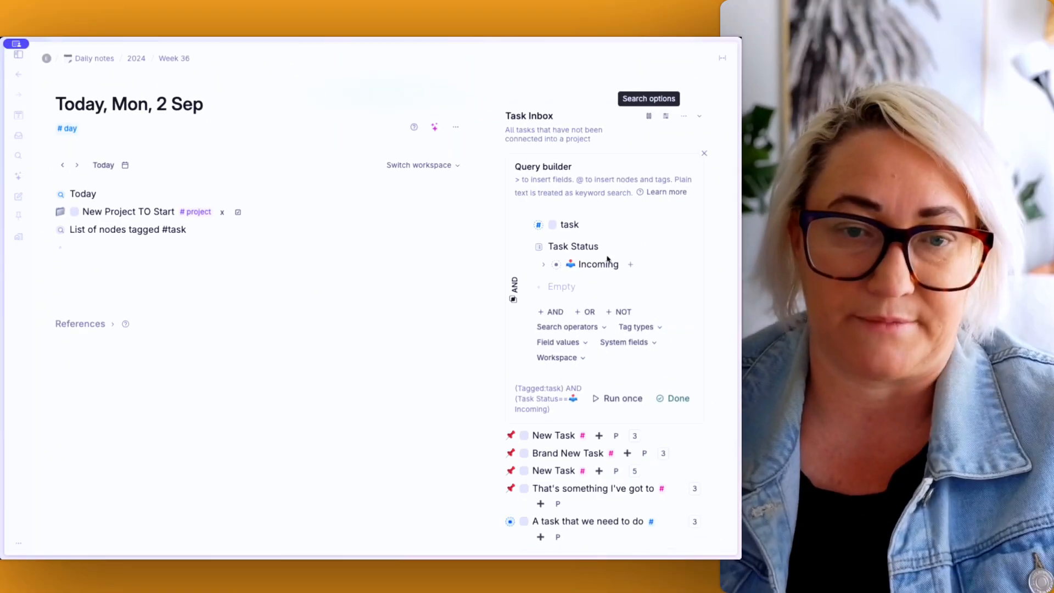
- Add a node named "New Task" with the #task supertag to the Mon, 2 Sep daily note
click(111, 247)
text(#)
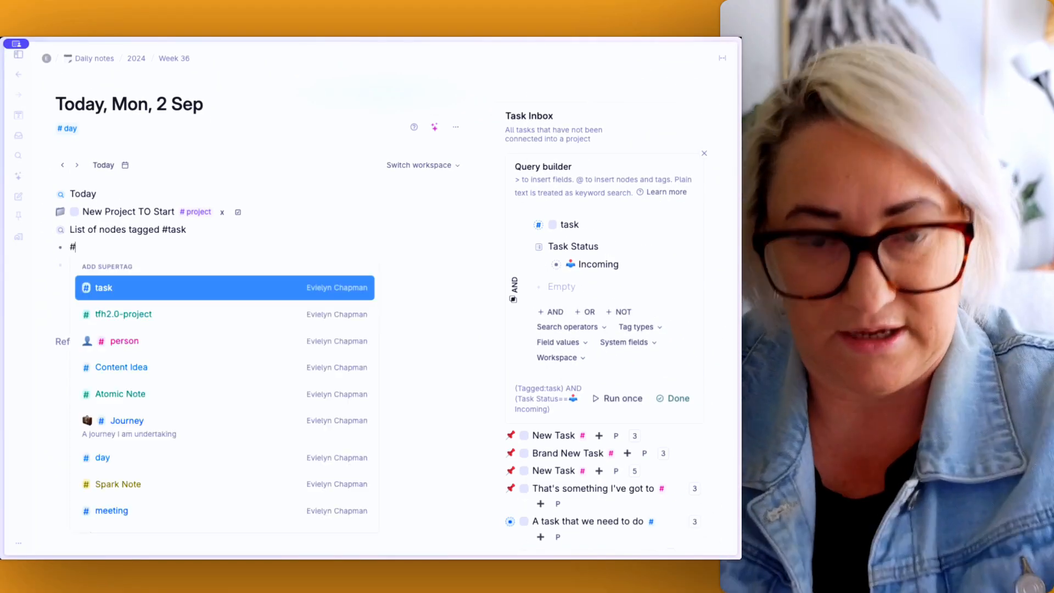
key(BackSpace)
text(New Task #task)
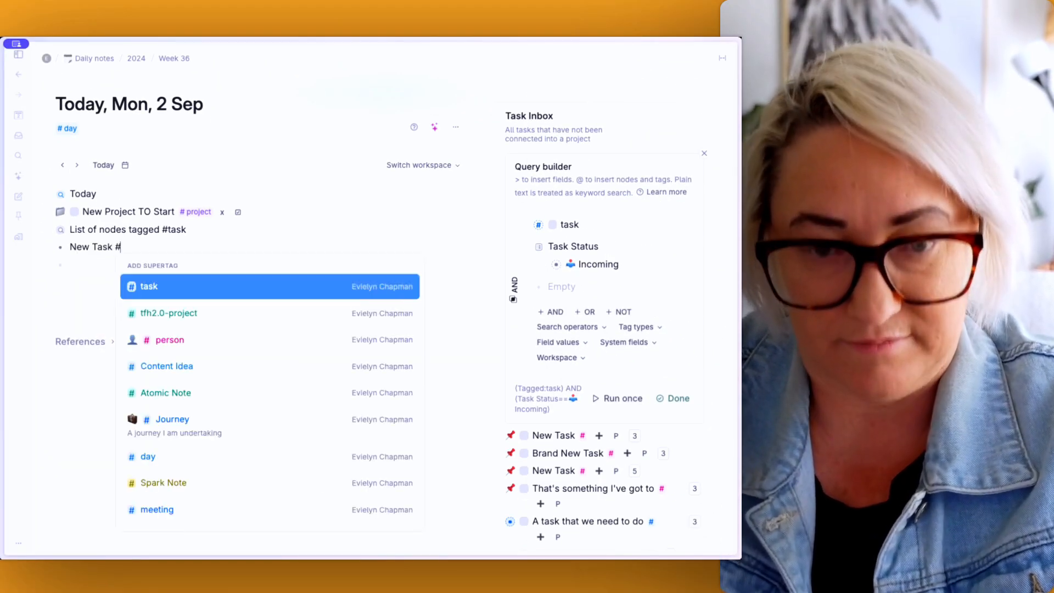
key(Return)
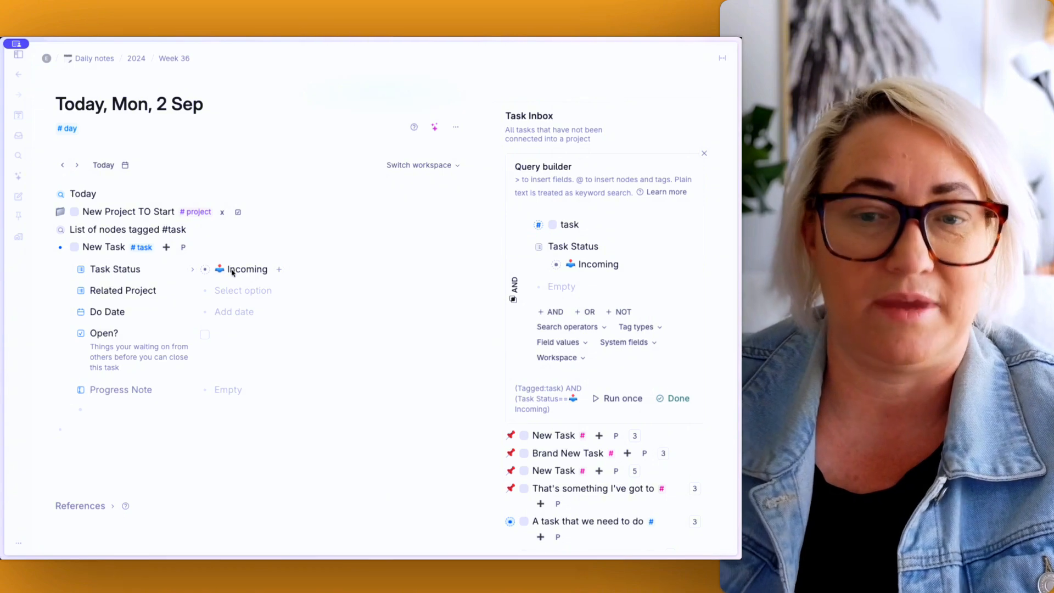
- Set the new task's Related Project to Project 1 and its Do Date to Wed, 18 Sept
click(233, 272)
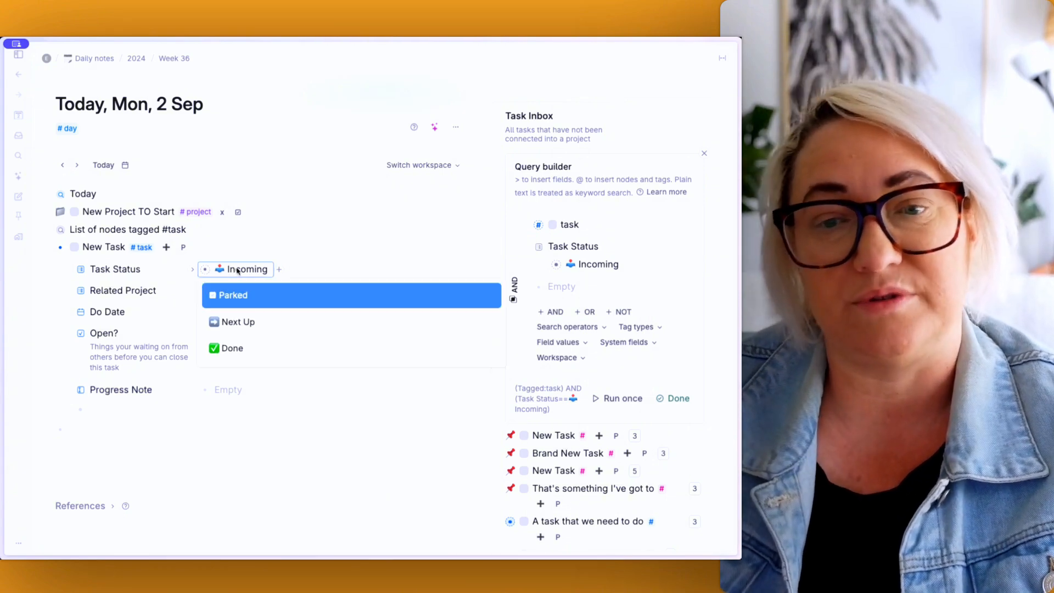
click(137, 293)
click(236, 290)
click(240, 314)
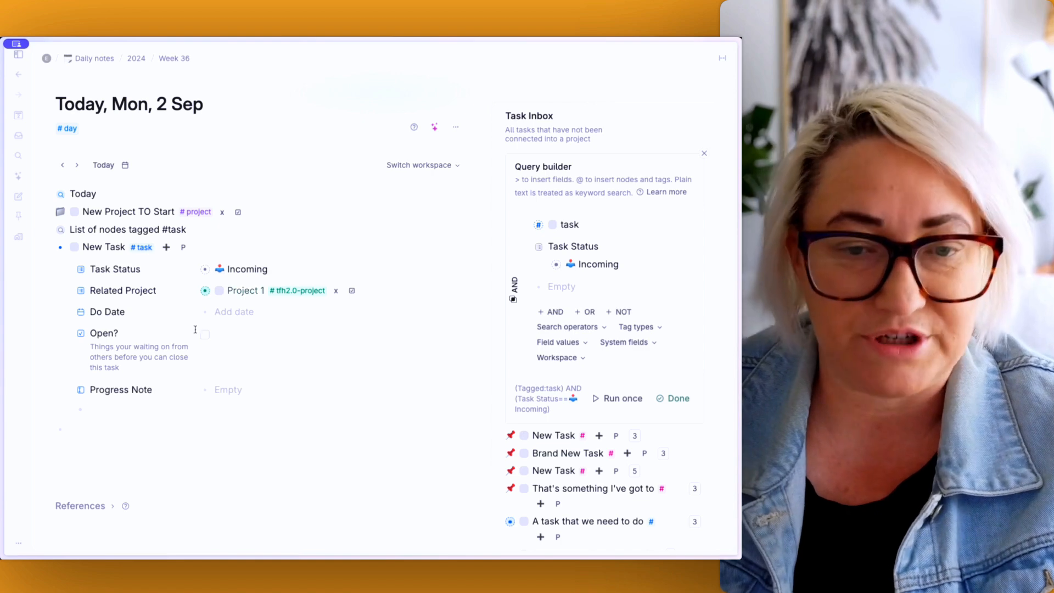
click(237, 314)
click(299, 212)
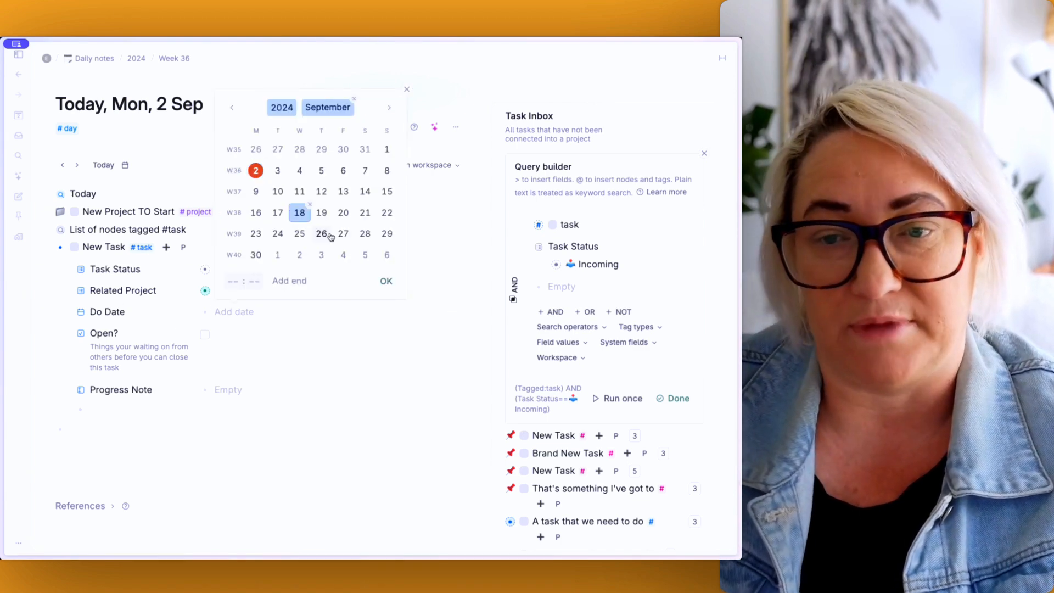
click(386, 280)
- Set the new task's Task Status to Parked and collapse its fields
click(237, 271)
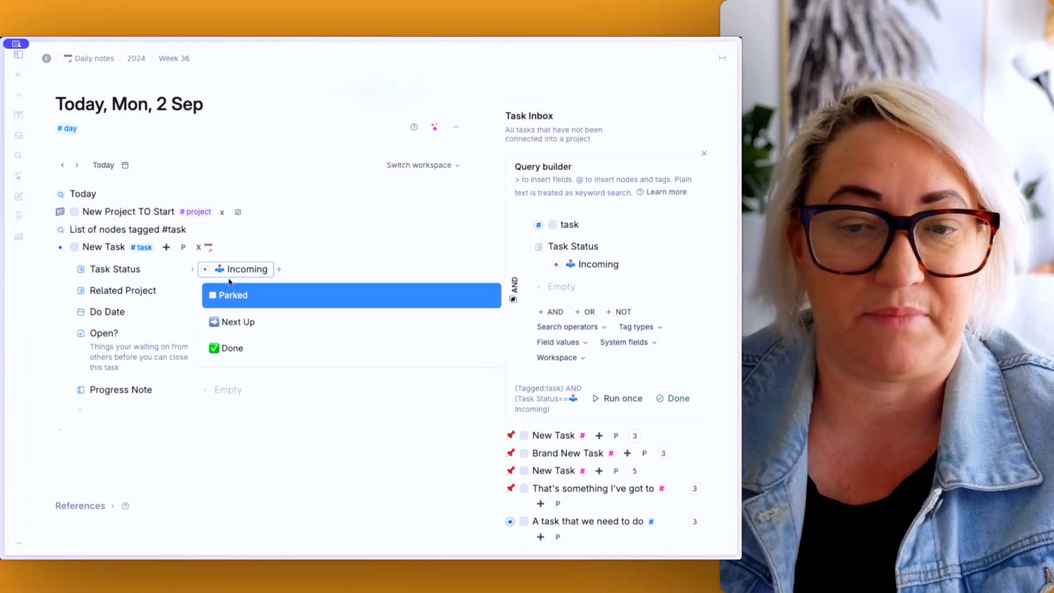
click(237, 296)
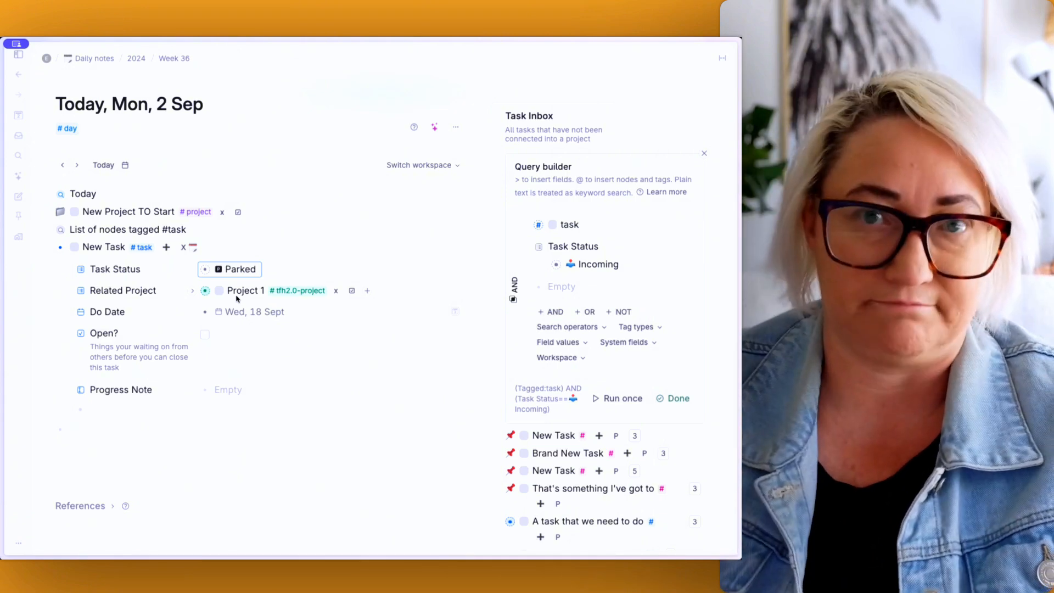
click(49, 247)
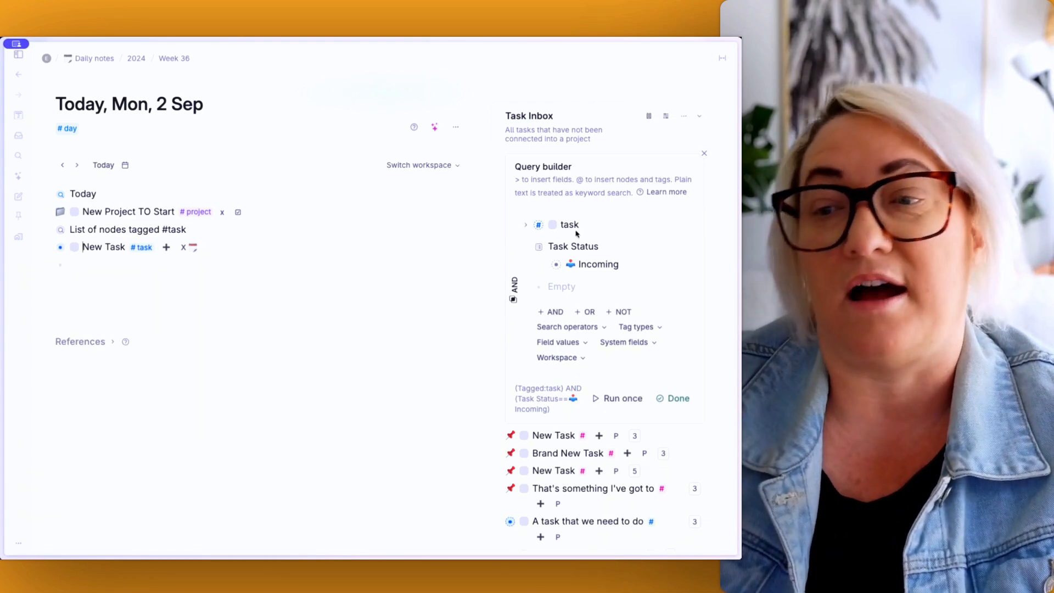
- Close the Task Inbox query builder and assign "A task that we need to do" to the related project New Future Project
scroll(616, 239, down, 1)
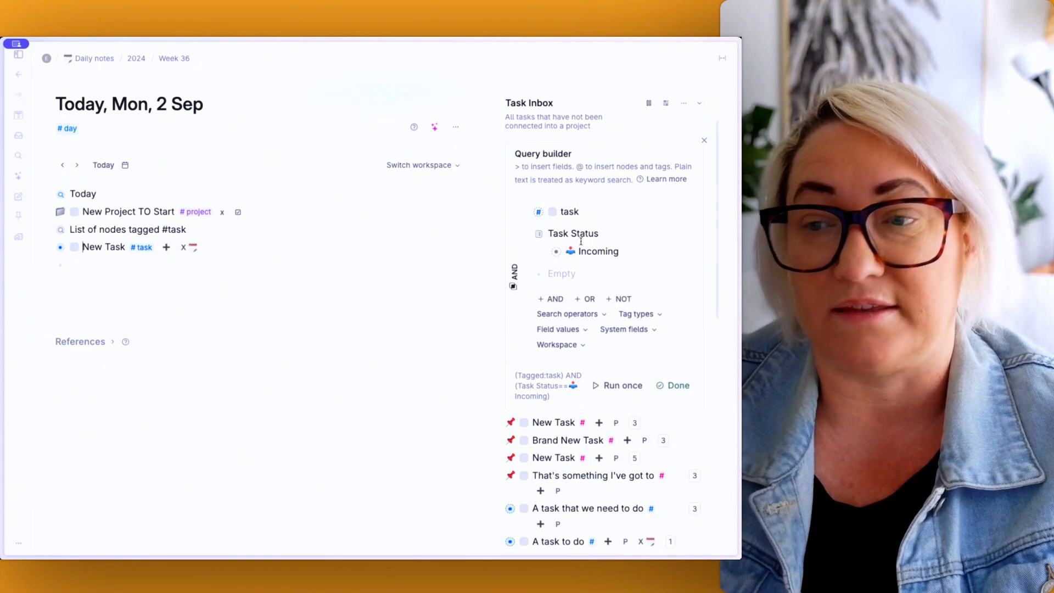
click(675, 385)
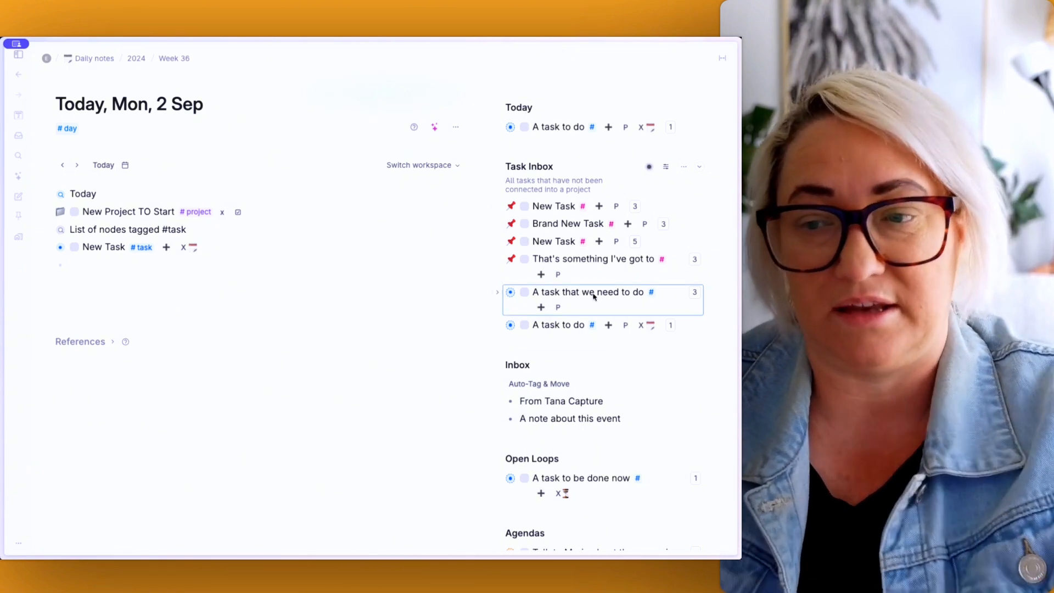
key(super+Down)
scroll(593, 295, down, 1)
click(585, 331)
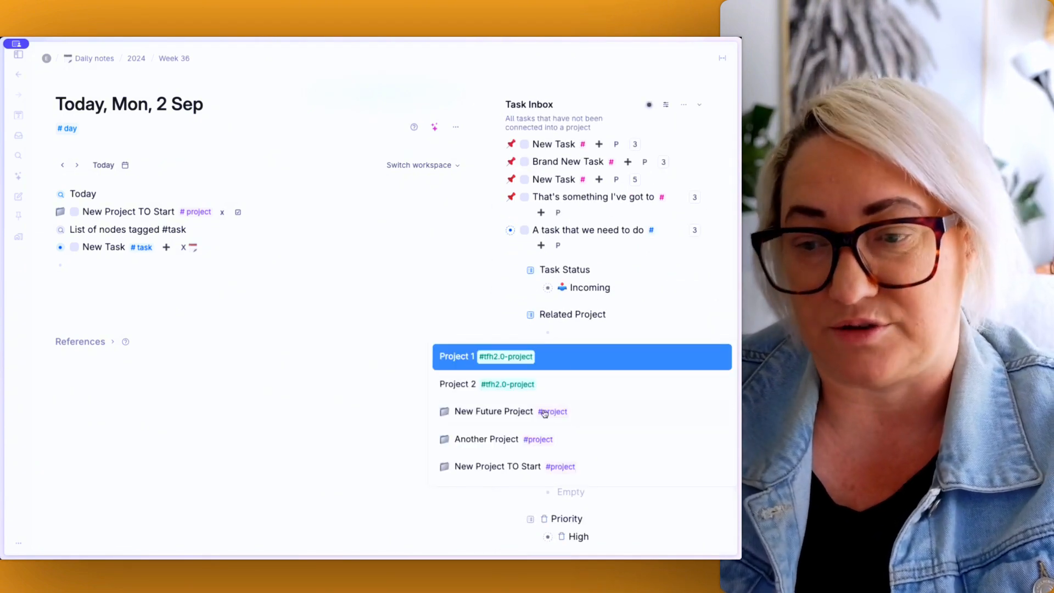
click(494, 422)
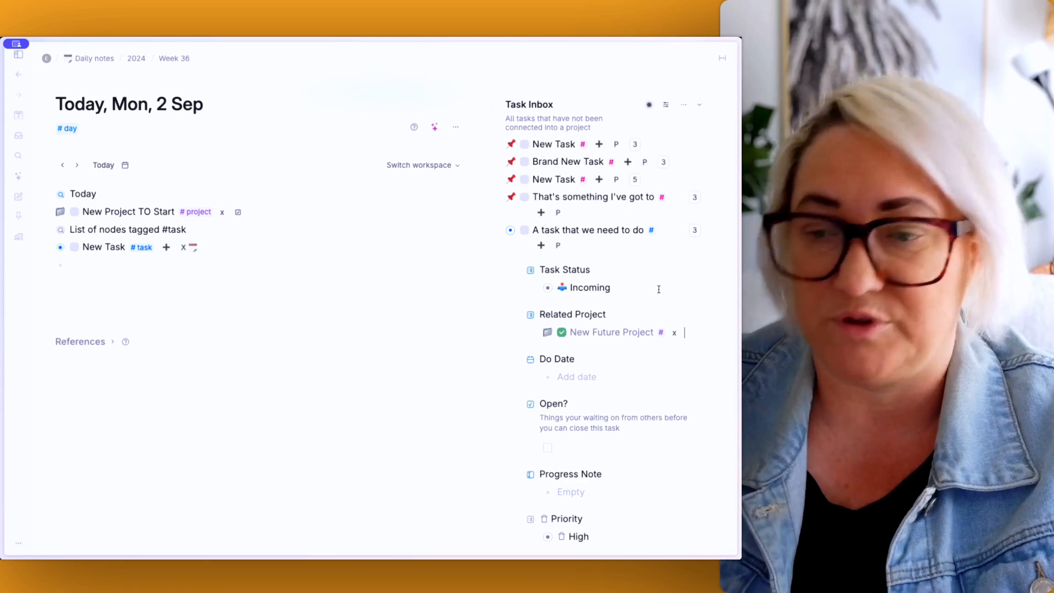
- Set the Task Status of "A task that we need to do" to Parked, collapse it and clean up the Task Inbox results
click(583, 292)
click(584, 311)
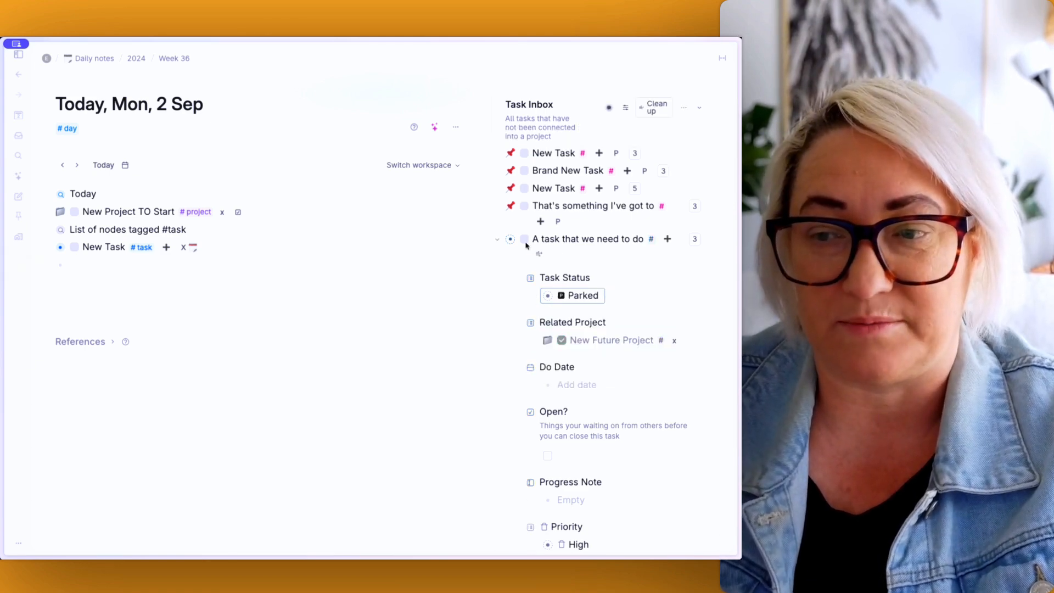
click(492, 239)
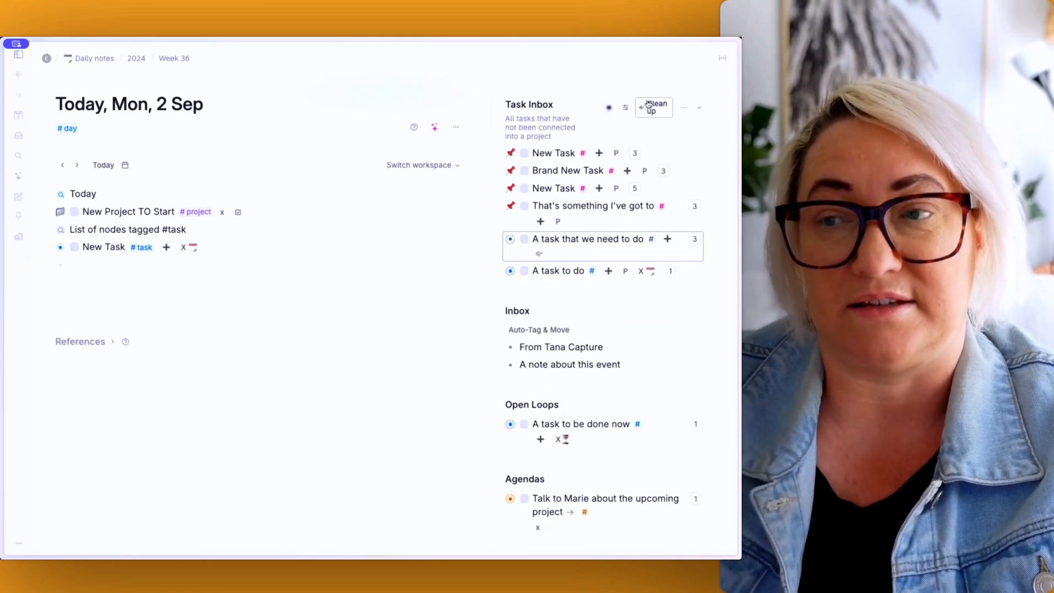
click(653, 107)
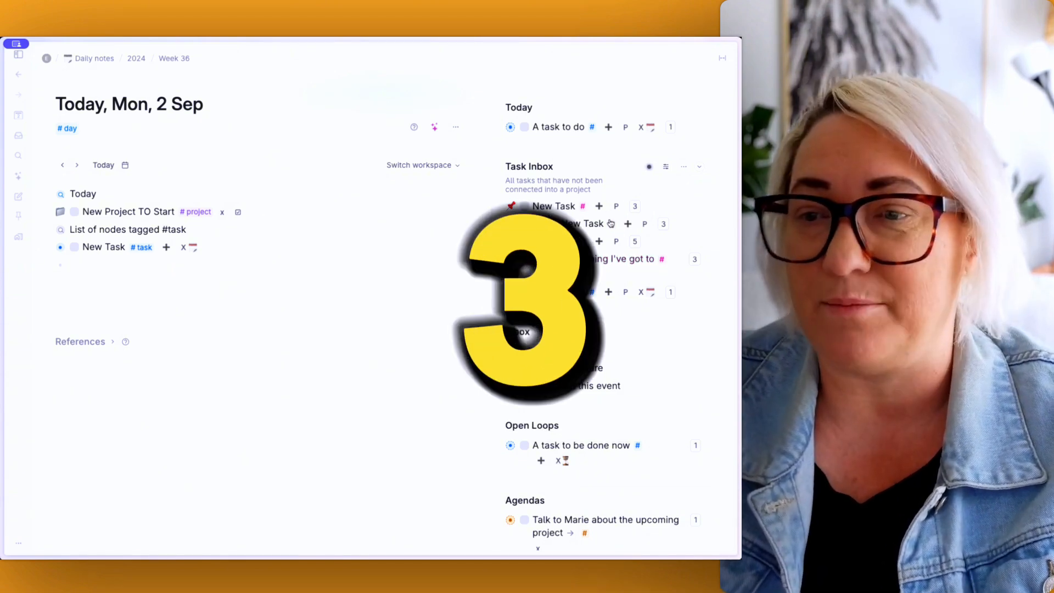
- Open the #day supertag's advanced options and examine the Inbox entry in its related content
scroll(701, 169, down, 5)
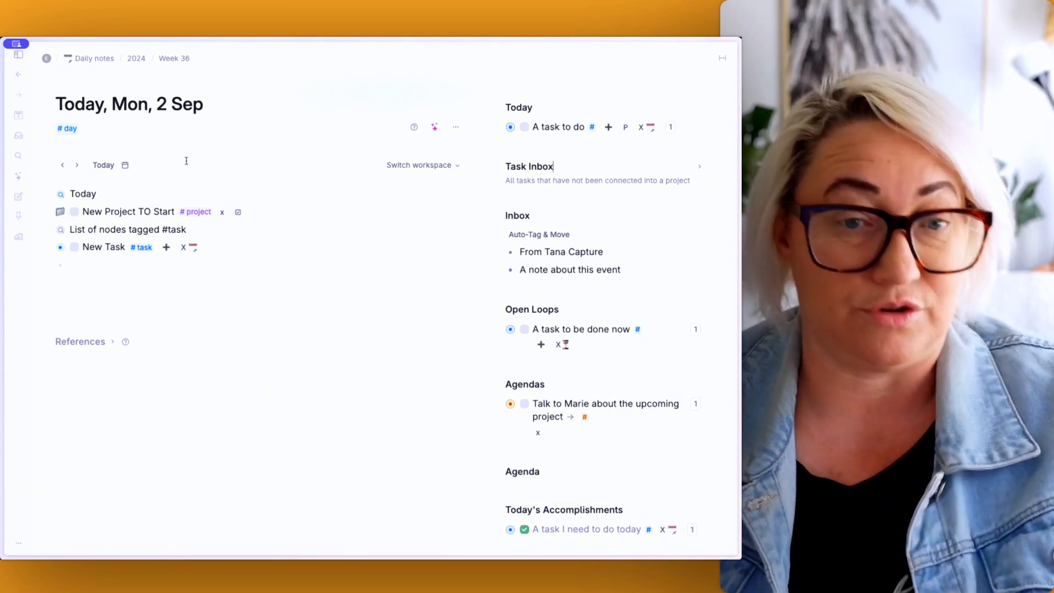
click(72, 129)
click(91, 145)
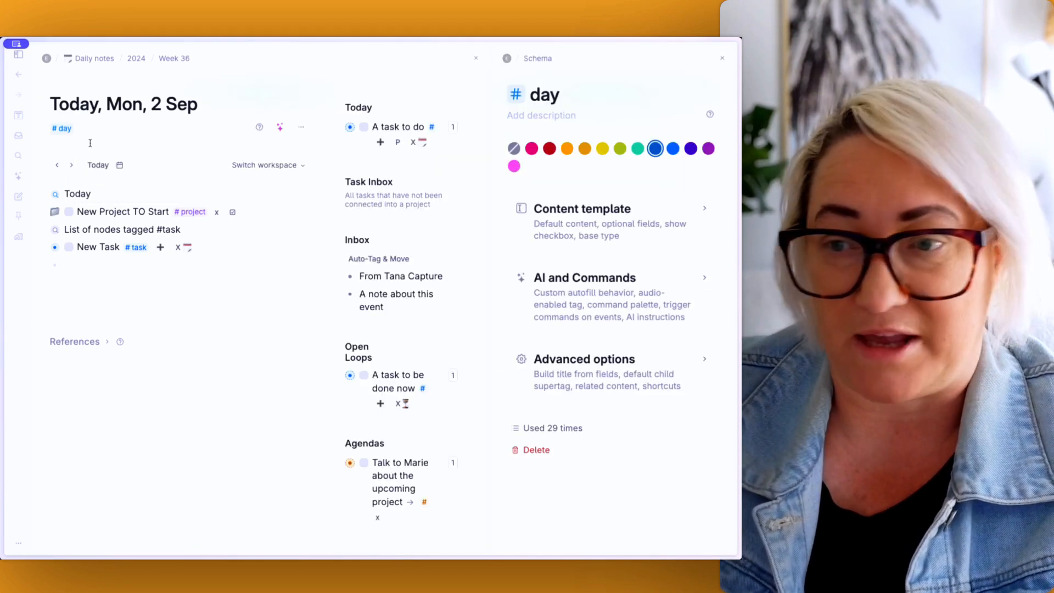
click(593, 376)
scroll(570, 340, down, 6)
scroll(570, 340, down, 4)
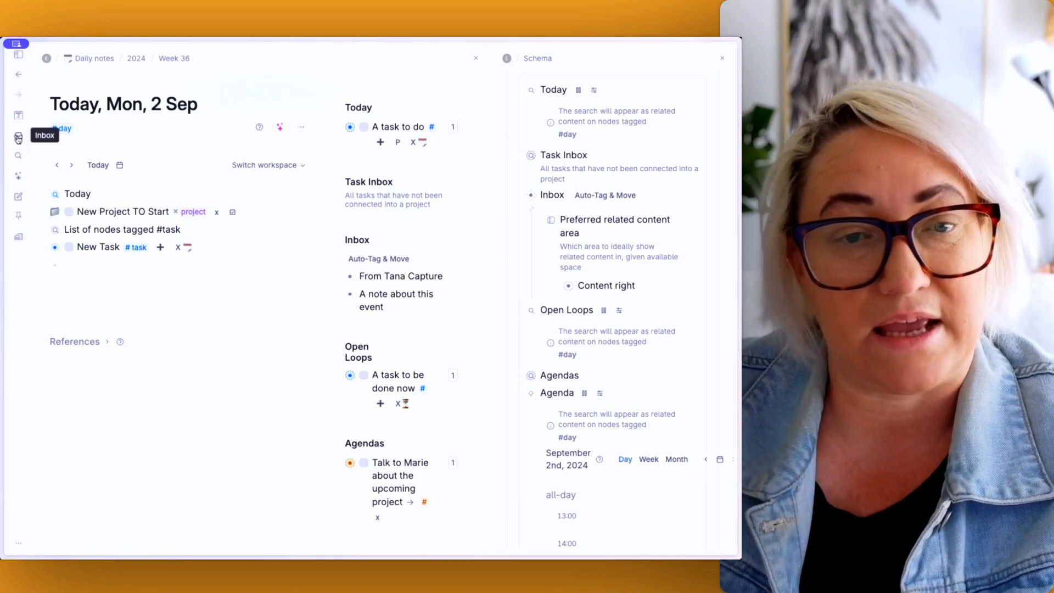
- Open the workspace Inbox node and compare it with the Inbox entry in the #day supertag's related content
click(16, 137)
click(80, 90)
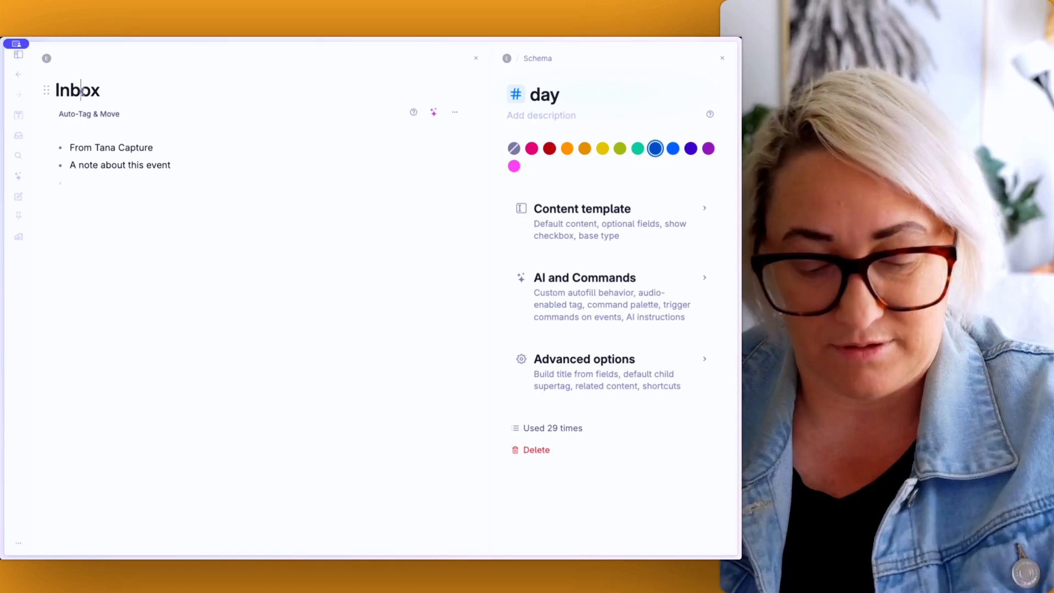
click(615, 367)
scroll(615, 363, down, 12)
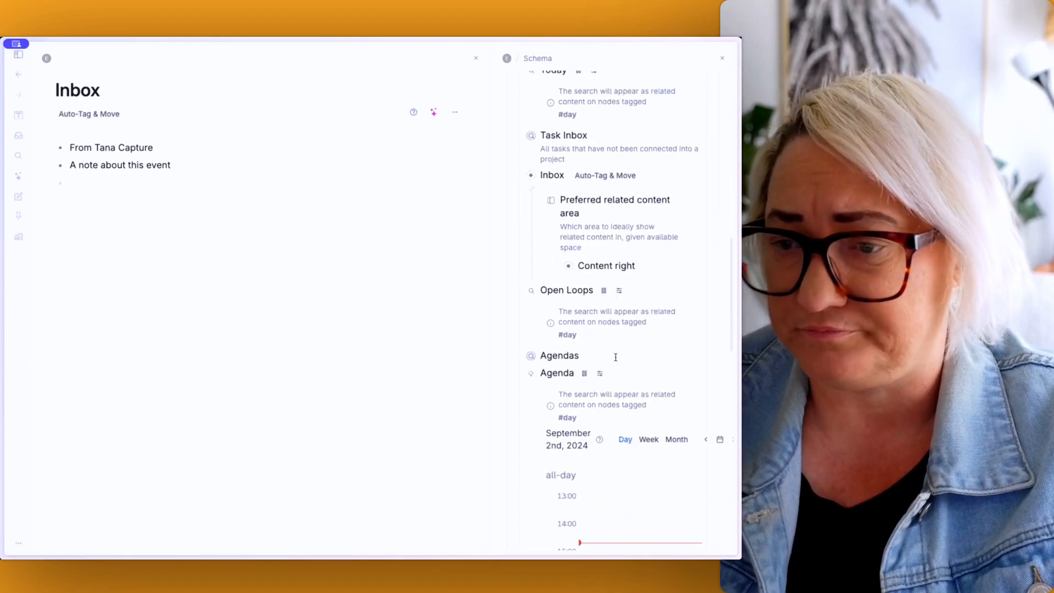
scroll(606, 206, up, 1)
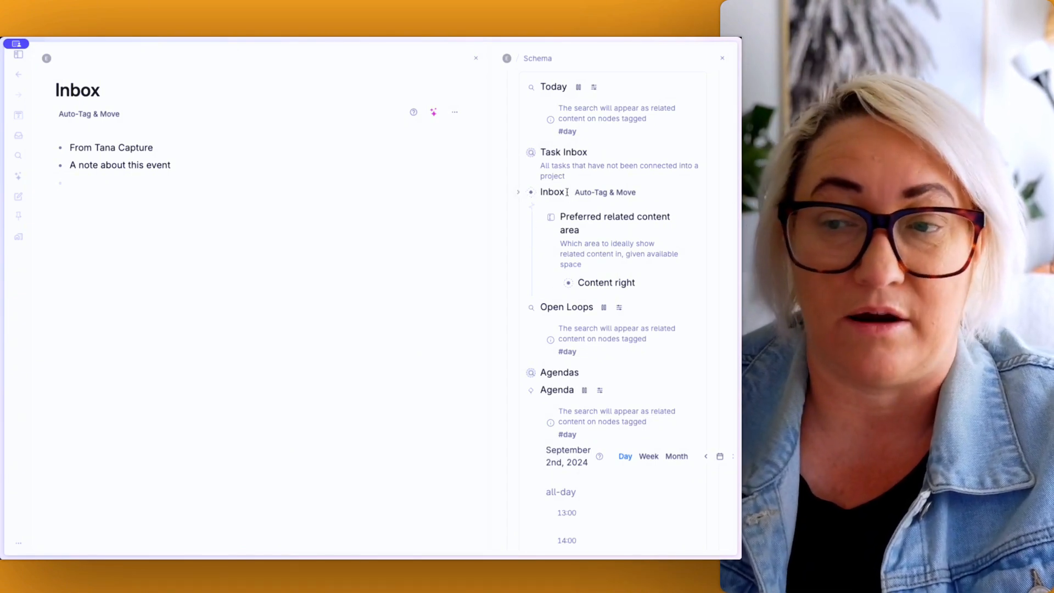
- Return to today's daily note, close the #day configuration and move "A note about this event" from the Inbox into the note
click(18, 115)
click(722, 58)
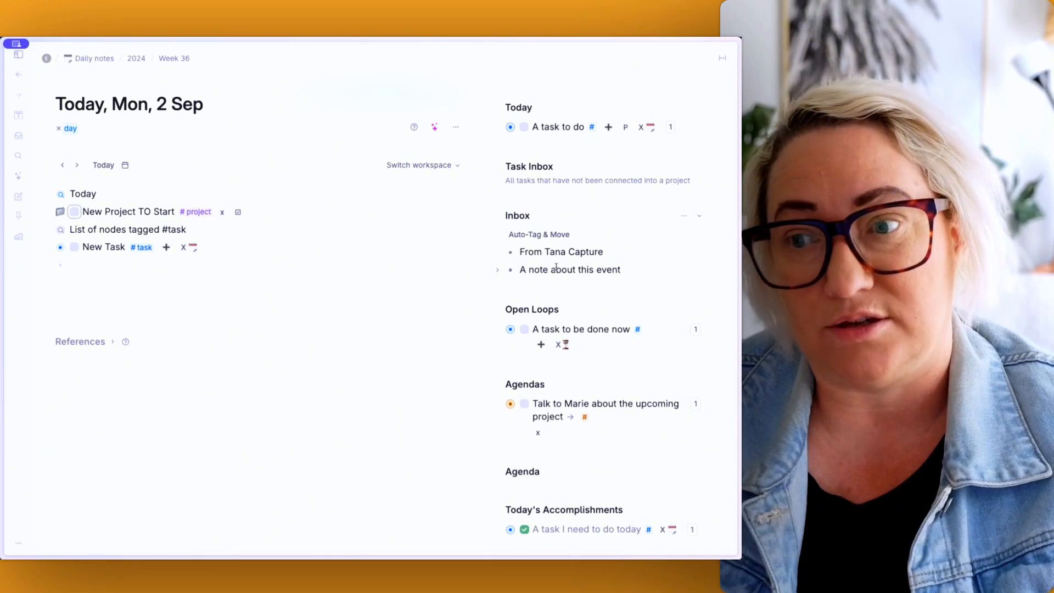
drag(511, 271, 78, 267)
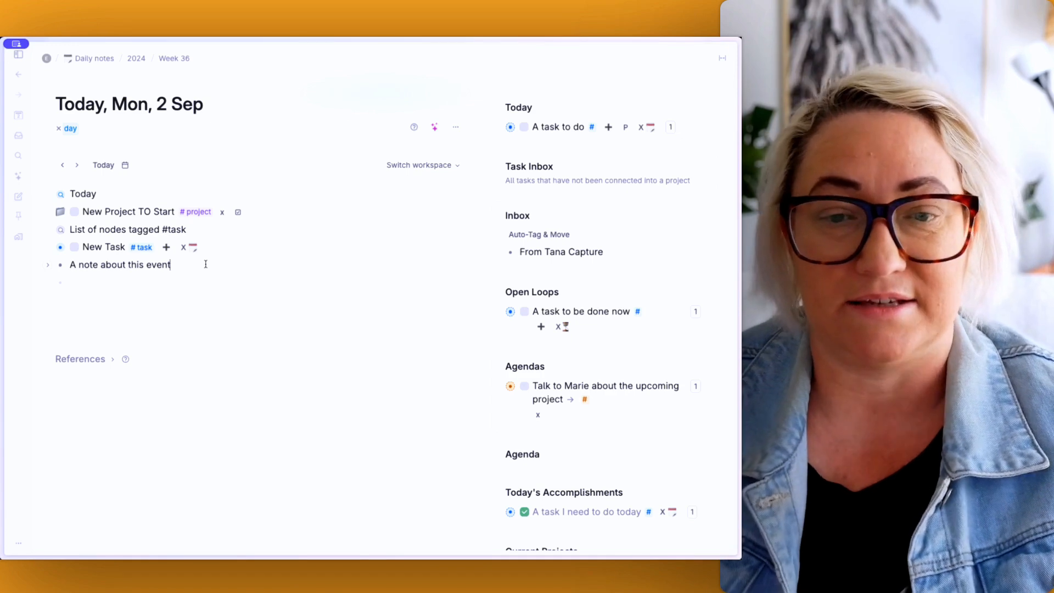
- Apply the #events supertag to "A note about this event"
click(171, 265)
text(#even)
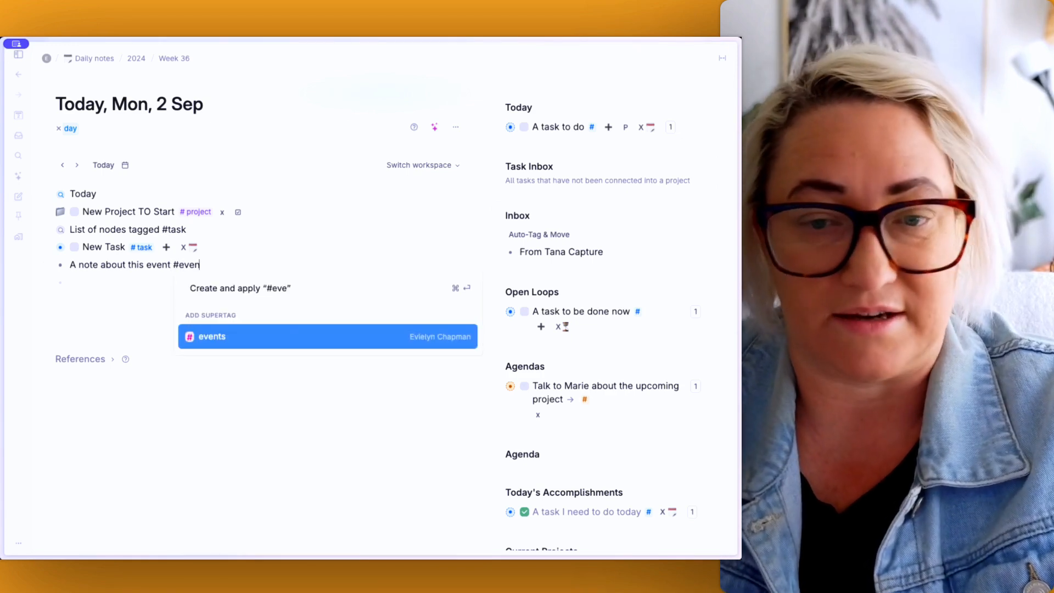
key(Return)
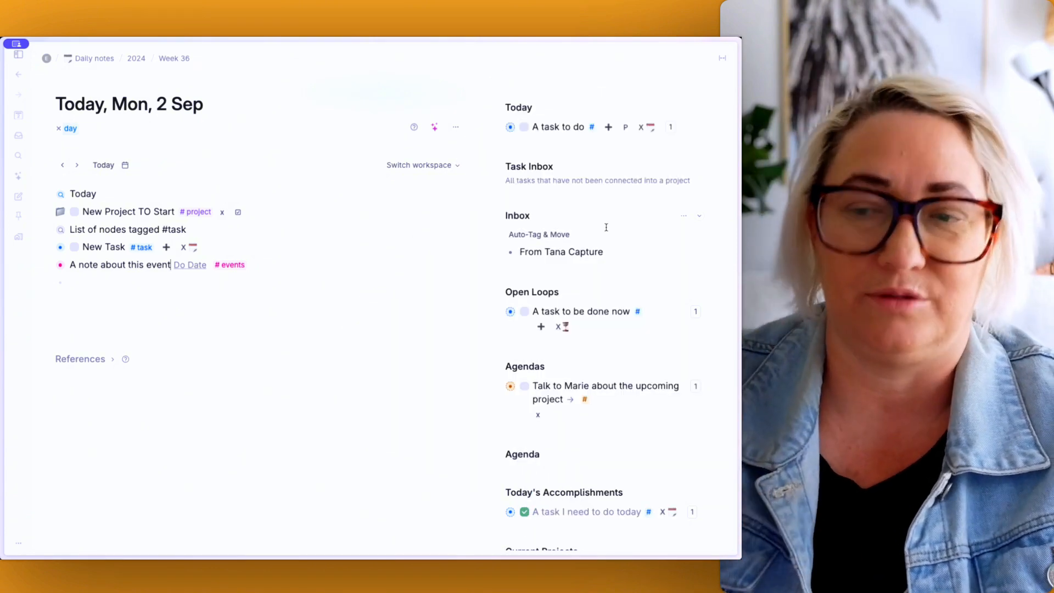
- Expand "A task to be done now" under Open Loops, examine its Open? checkbox field and collapse the task again
scroll(581, 192, down, 3)
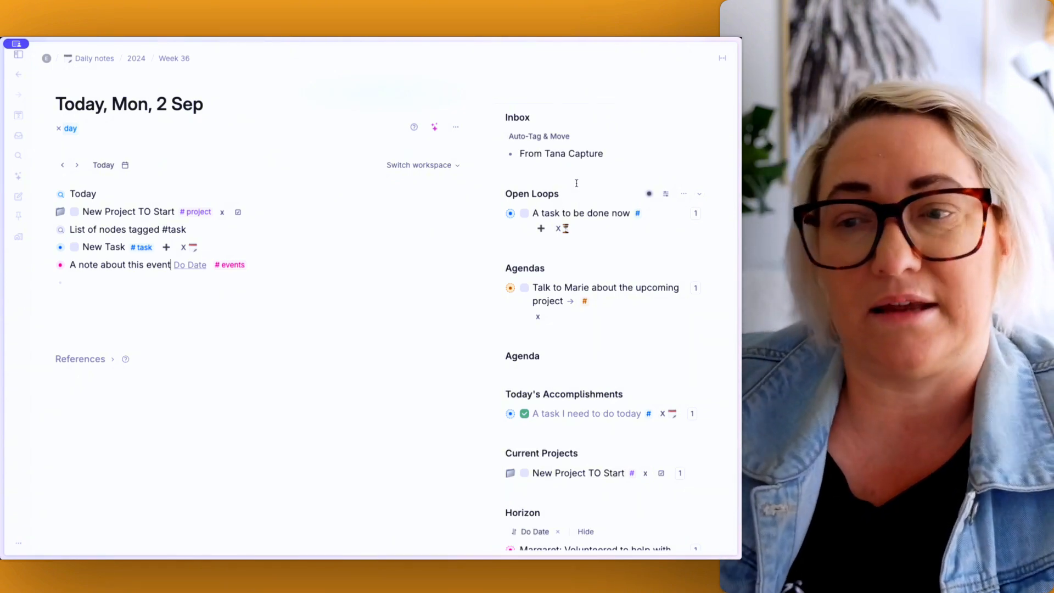
click(499, 214)
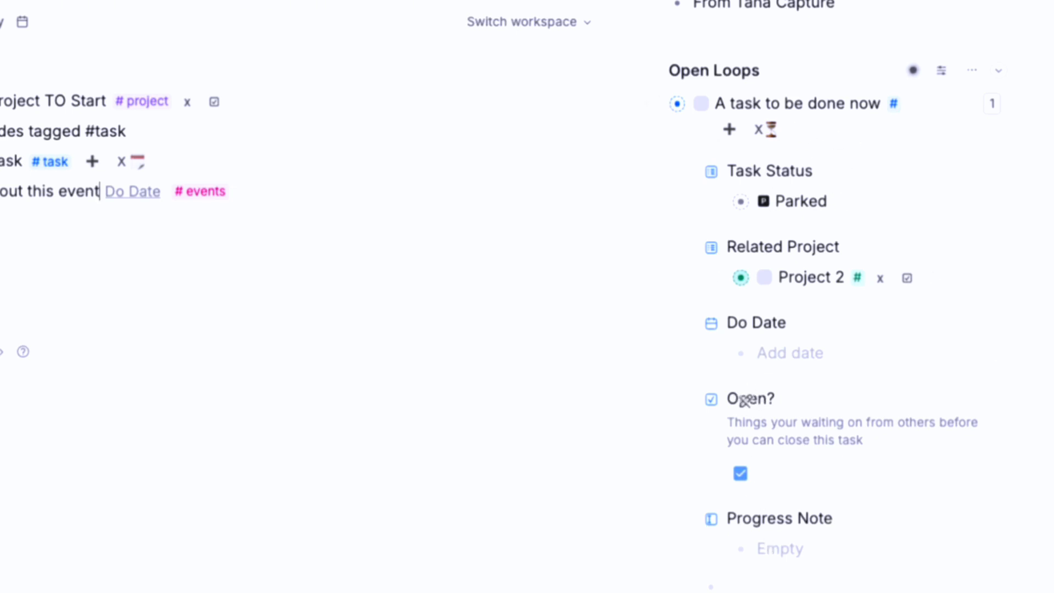
drag(730, 398, 791, 398)
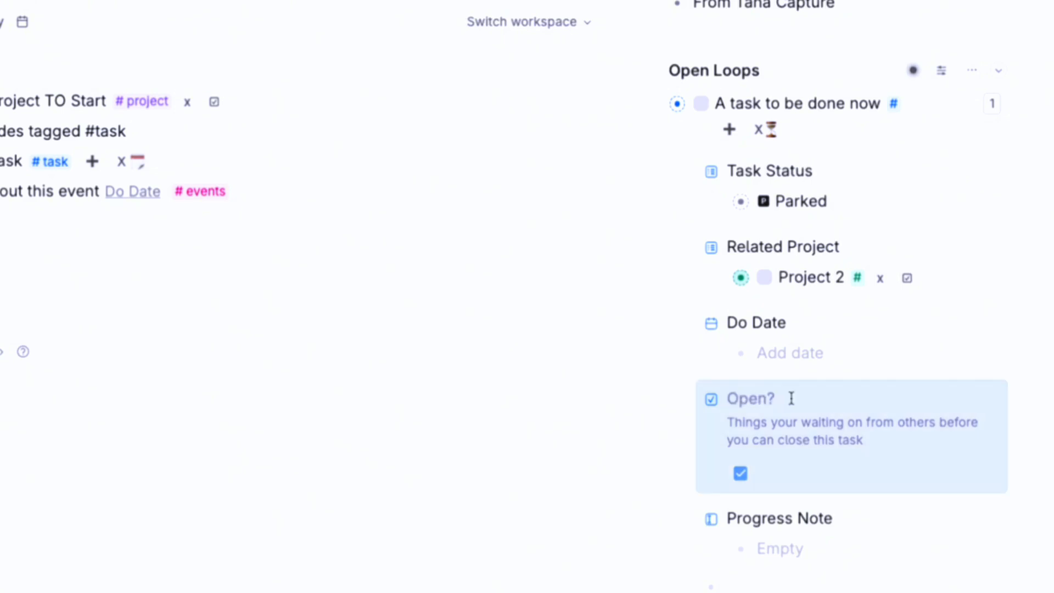
click(796, 440)
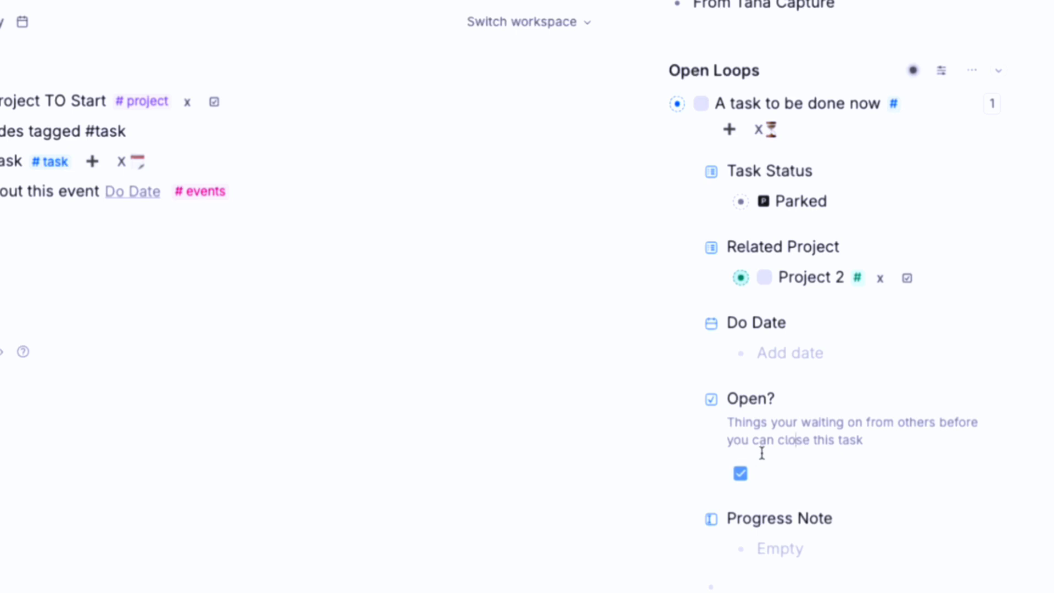
click(657, 106)
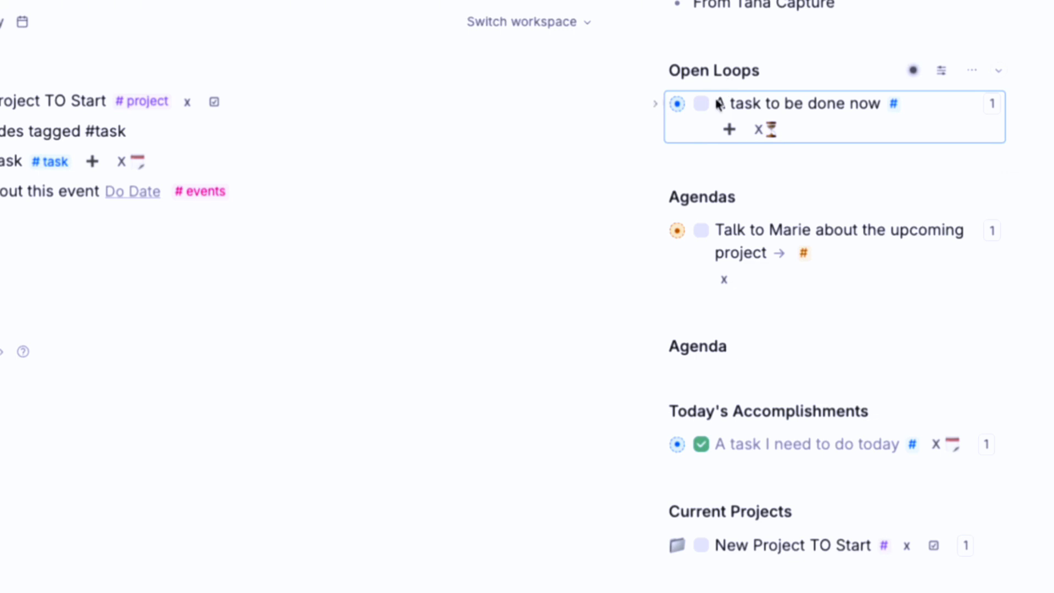
- Open the query editor of the Open Loops search, examine its #task and Open? conditions and close it again
click(914, 72)
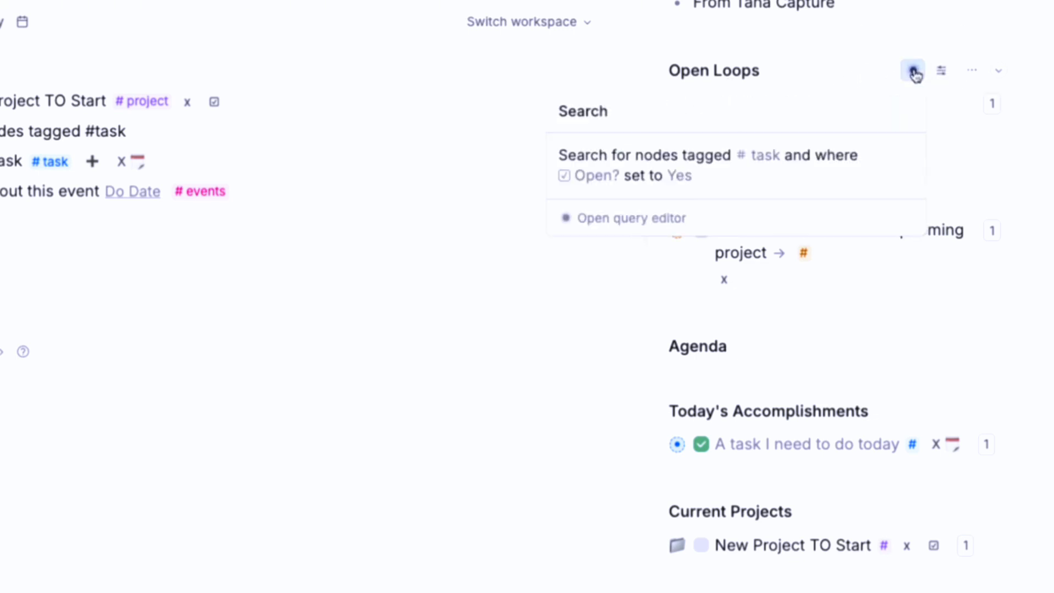
click(623, 219)
scroll(763, 88, down, 2)
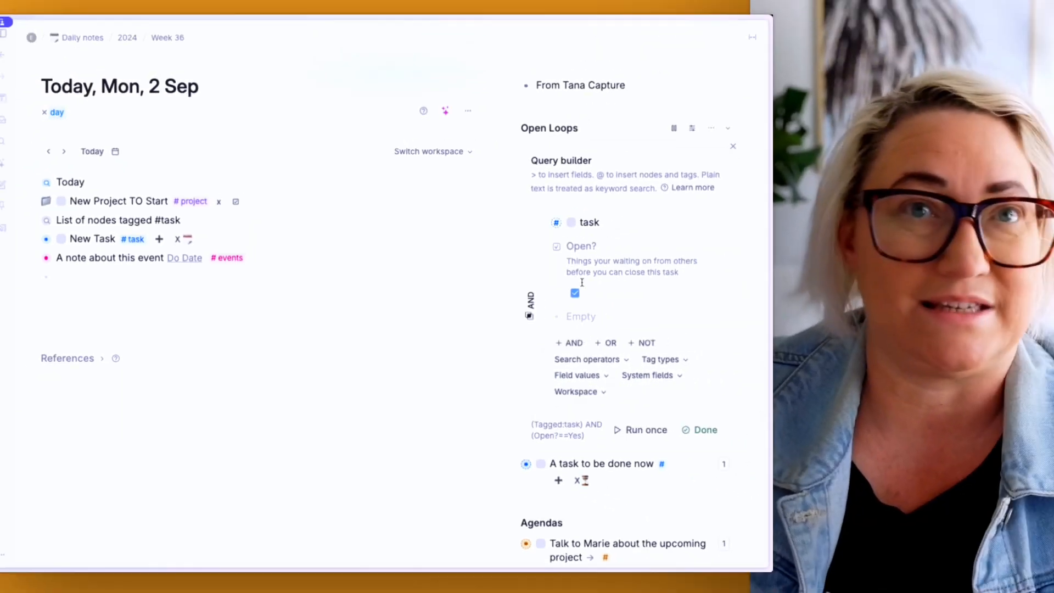
click(863, 14)
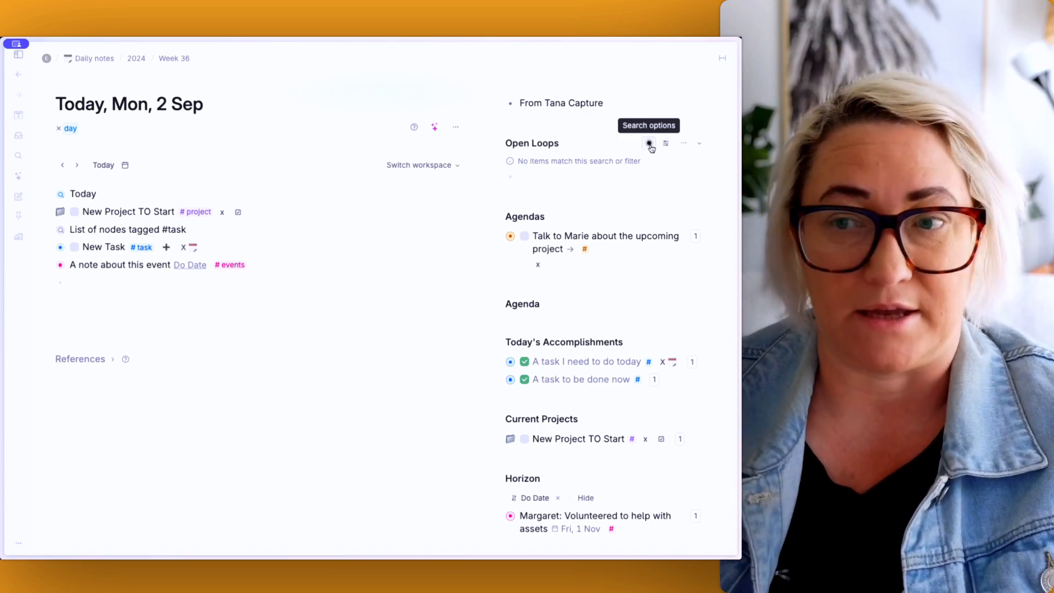
- Expand the item about the upcoming project under Agendas, examine its #agenda tag, For? and Closed fields, and collapse it
scroll(651, 148, down, 1)
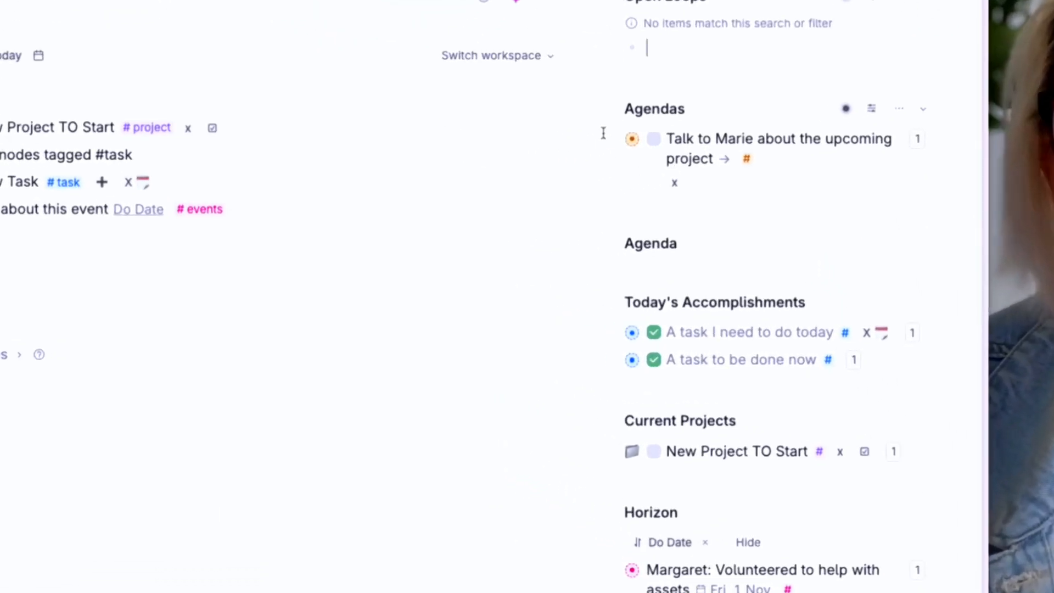
click(497, 220)
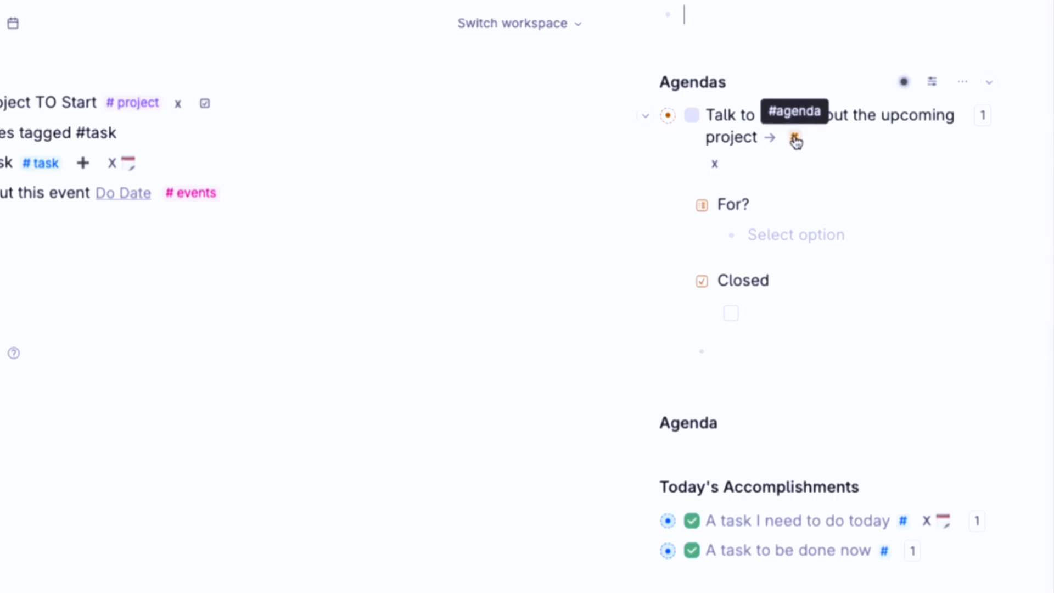
drag(706, 109, 756, 136)
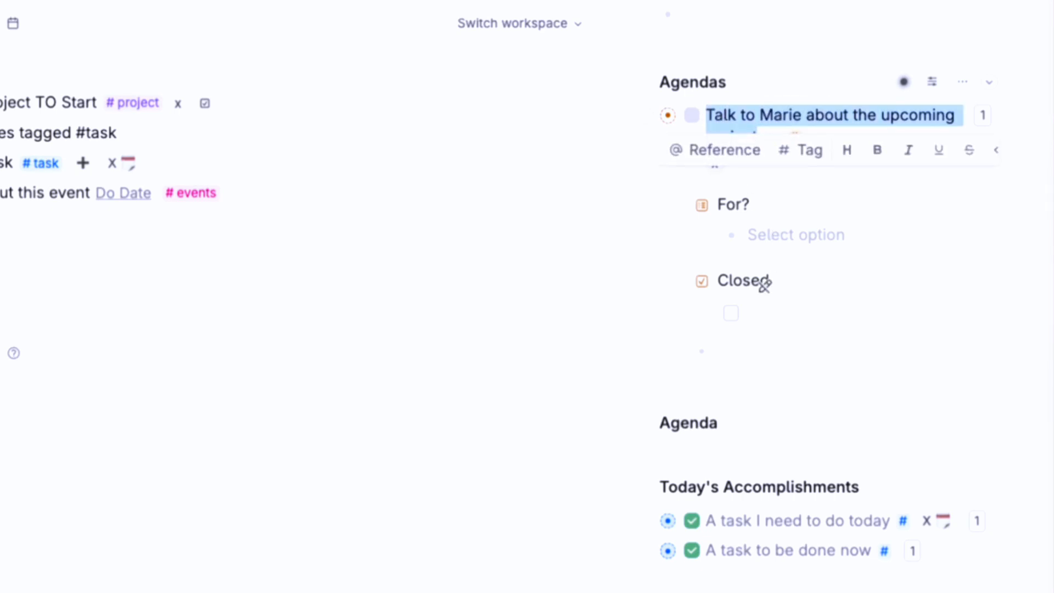
click(746, 115)
click(646, 116)
click(810, 136)
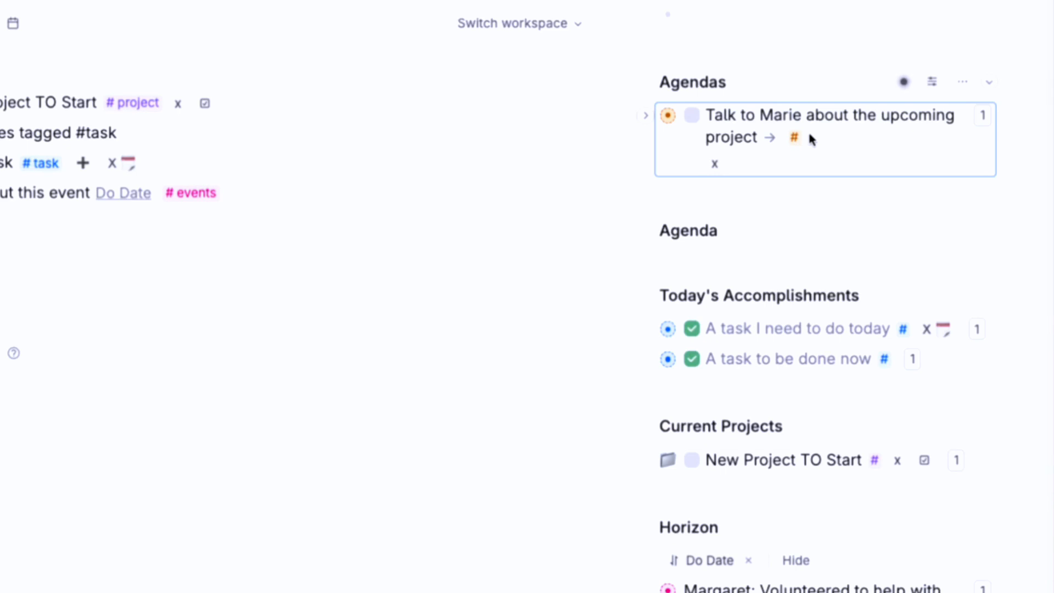
- Open the query editor of the Agendas search and examine its #agenda tag and Closed checkbox conditions
click(903, 83)
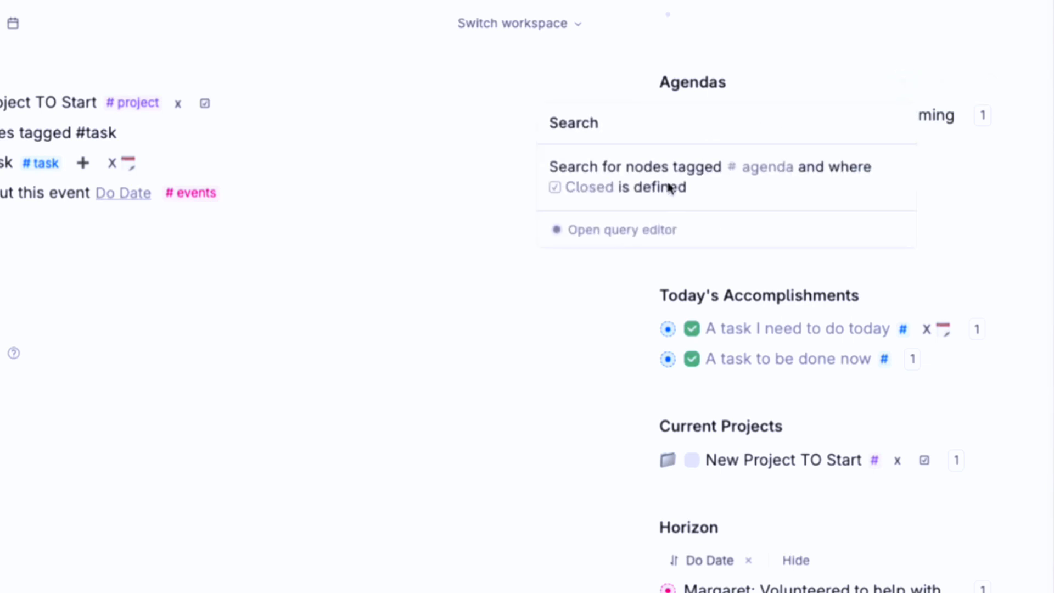
click(632, 231)
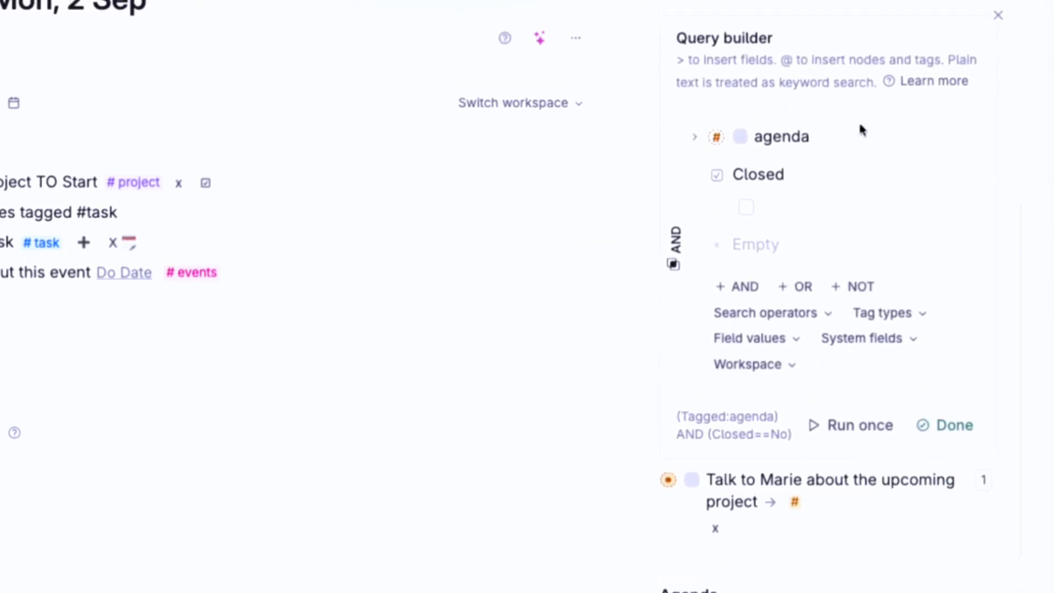
mouse_move(723, 147)
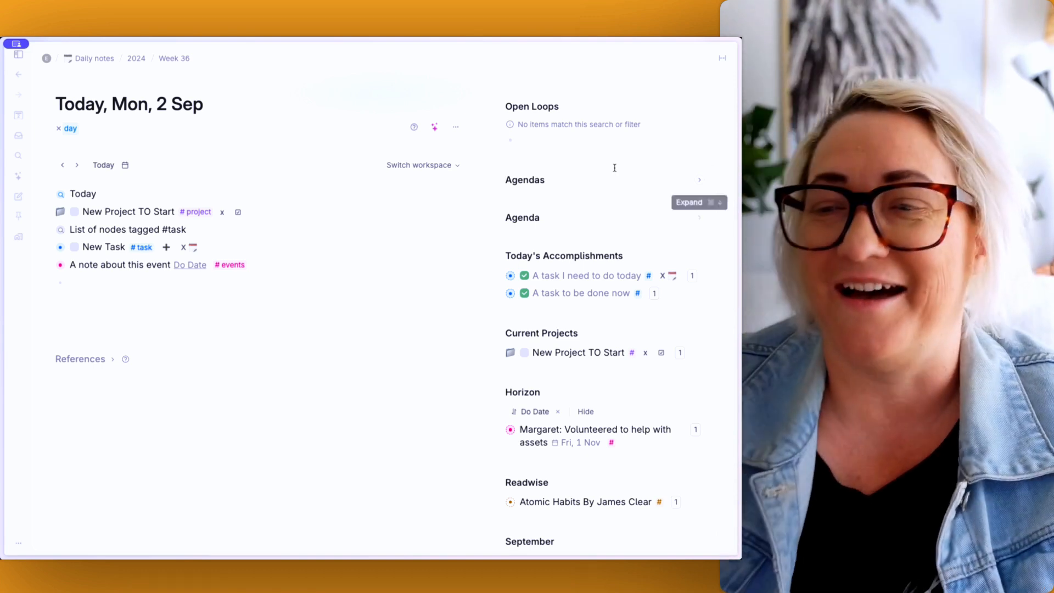
- Expand the Agenda section on today's note and look over the hours in its calendar view
click(700, 218)
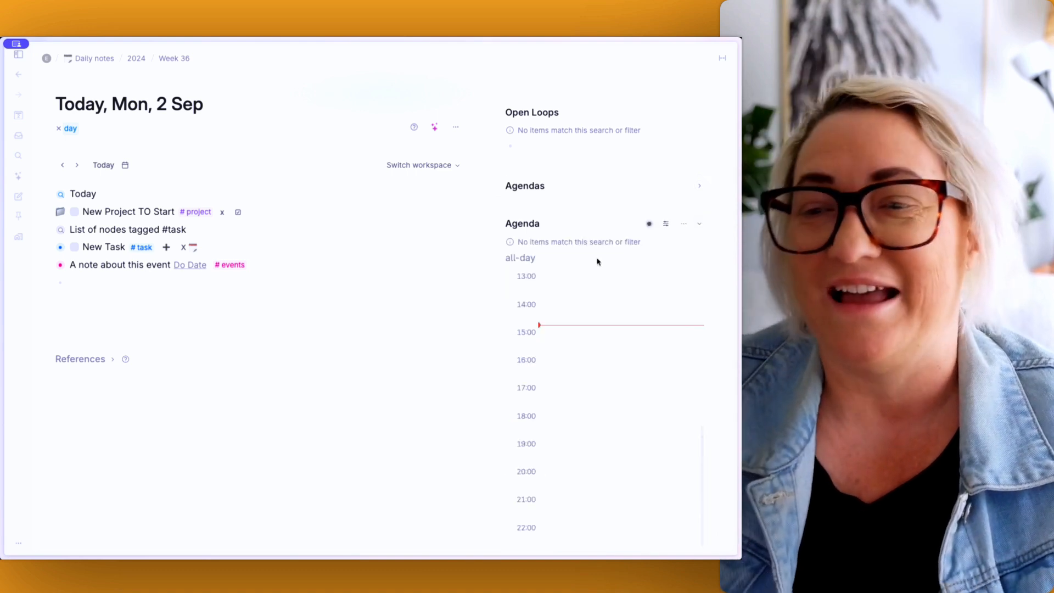
scroll(556, 322, up, 3)
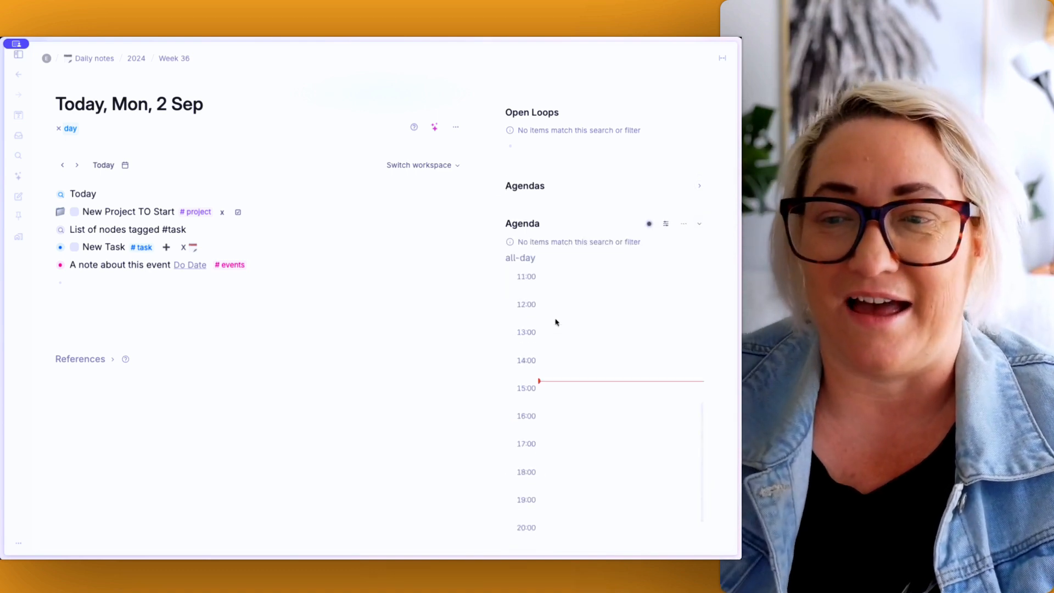
scroll(558, 338, down, 1)
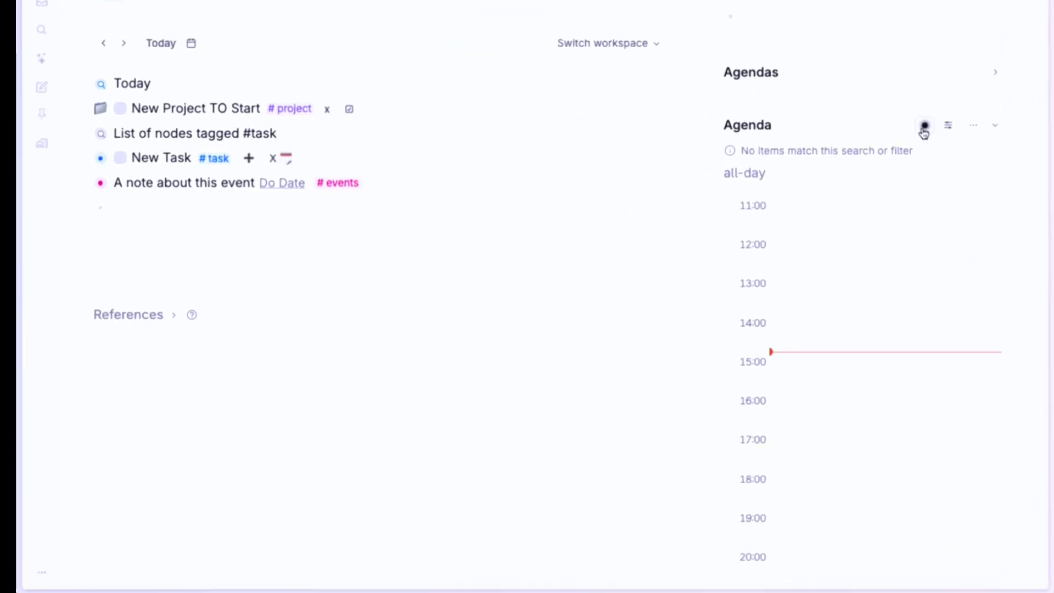
- Open the query editor of the Agenda search and examine the OR clause with event, meeting and FROM CALENDAR
mouse_move(649, 225)
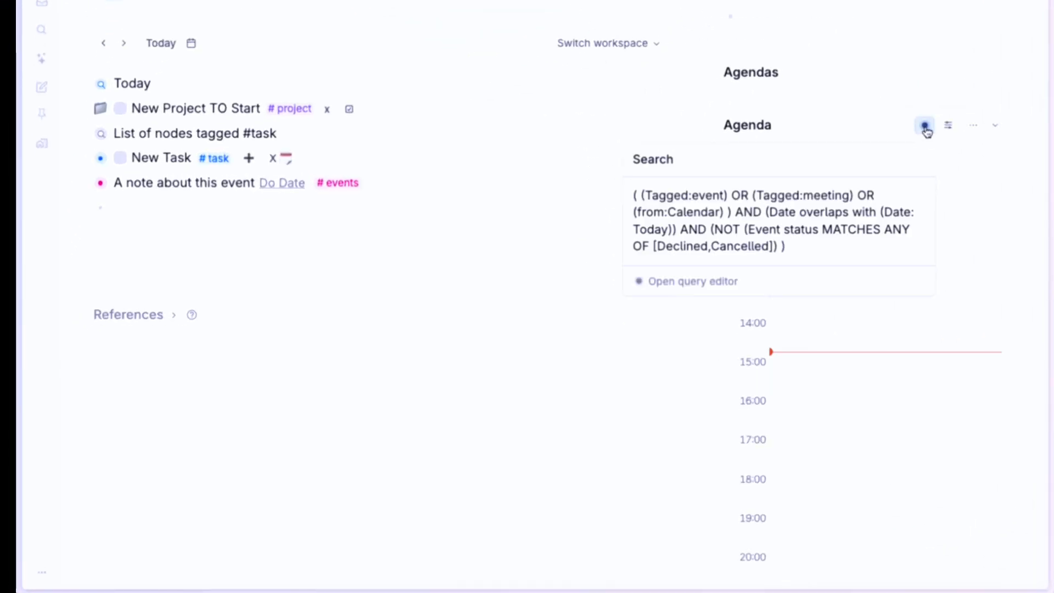
click(693, 282)
scroll(849, 207, down, 5)
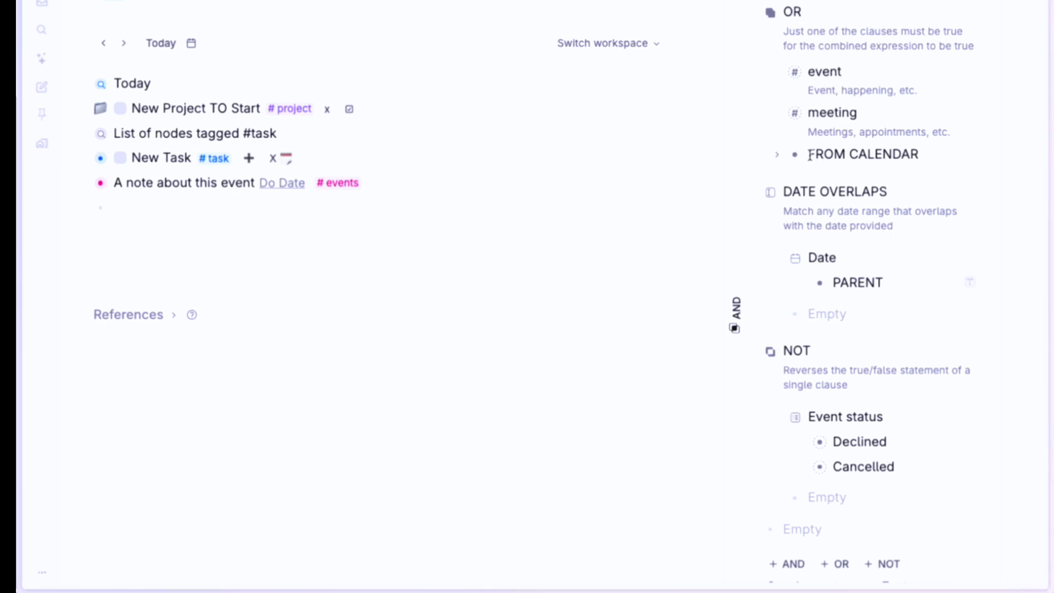
drag(809, 155, 940, 155)
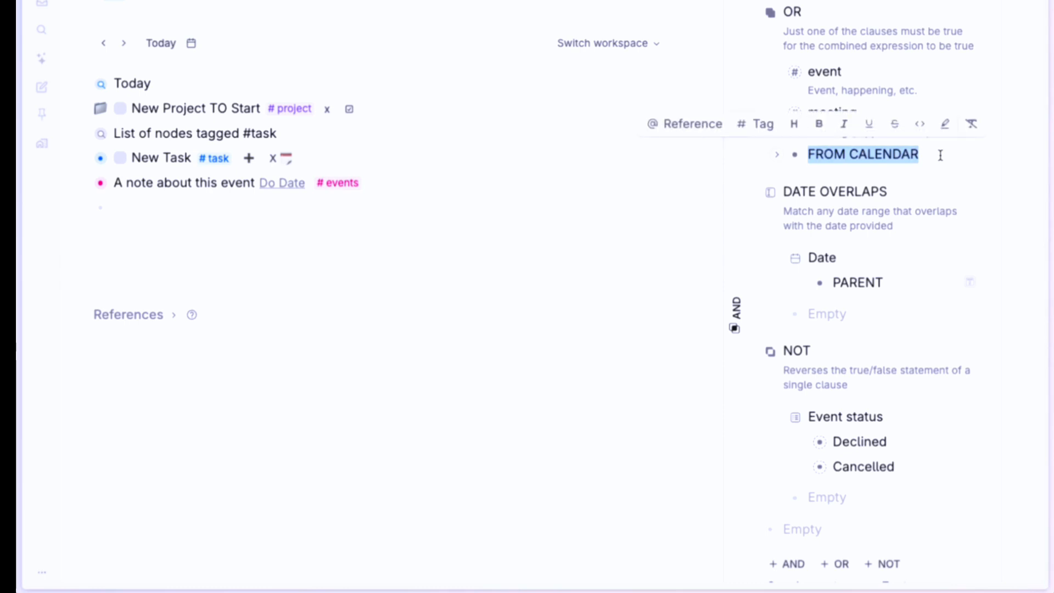
click(941, 156)
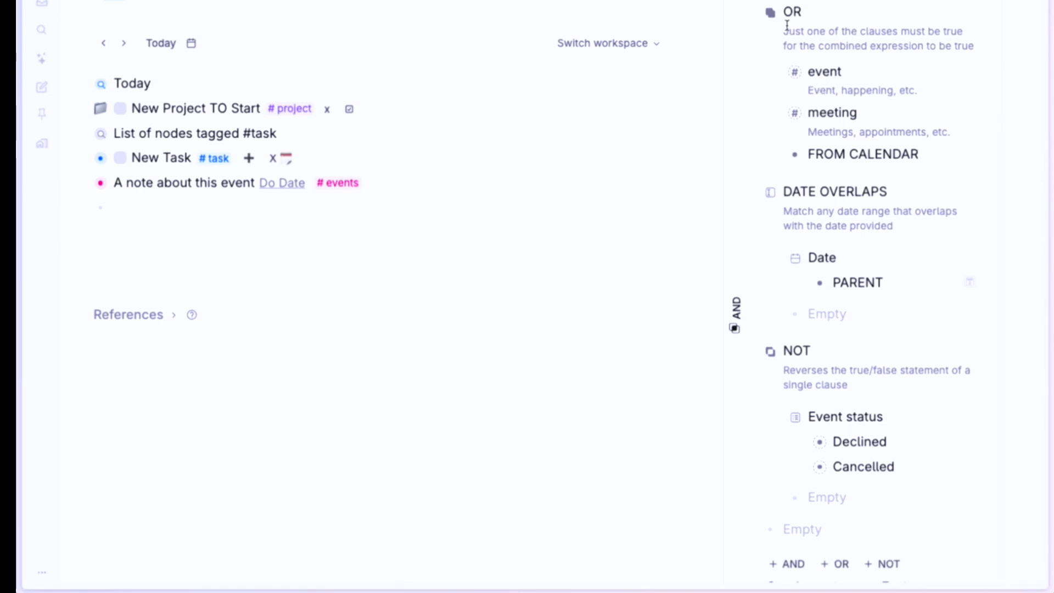
scroll(798, 243, down, 1)
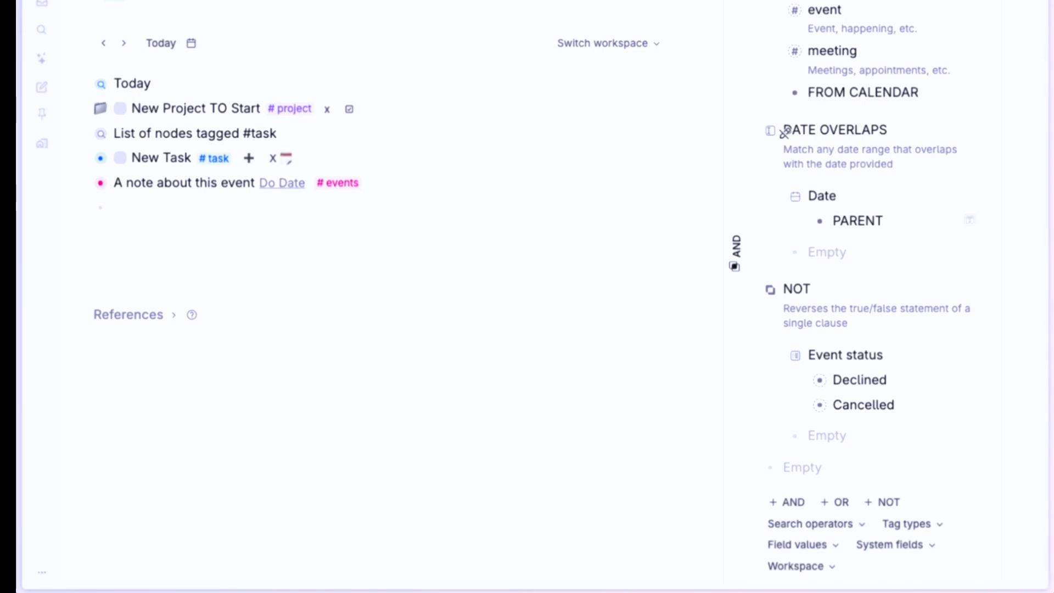
- Examine the Agenda query's DATE OVERLAPS clause with PARENT and its NOT clause on Event status, then return to the calendar view
click(785, 130)
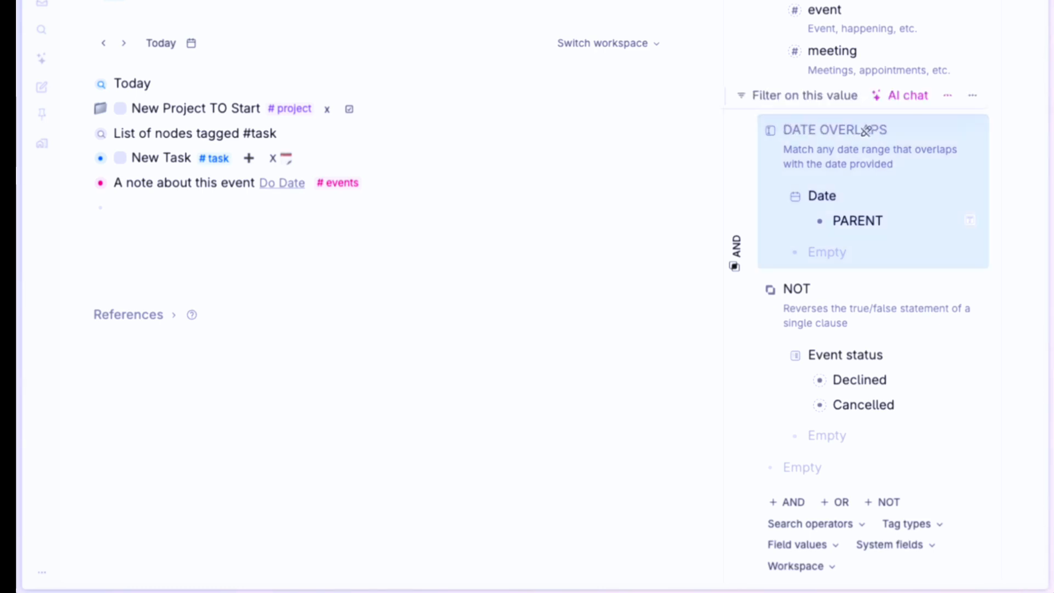
click(872, 131)
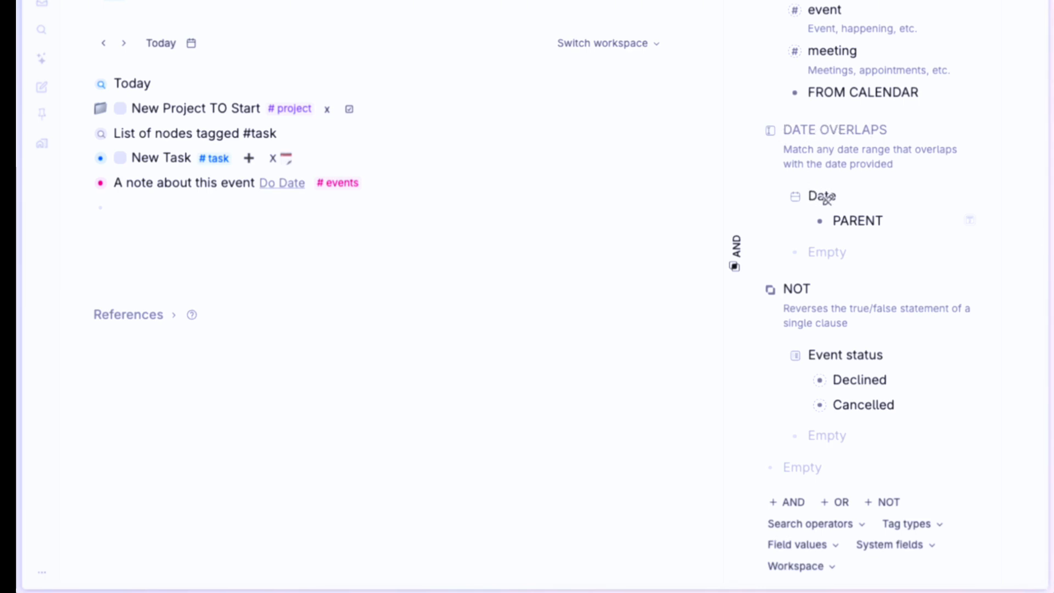
click(864, 220)
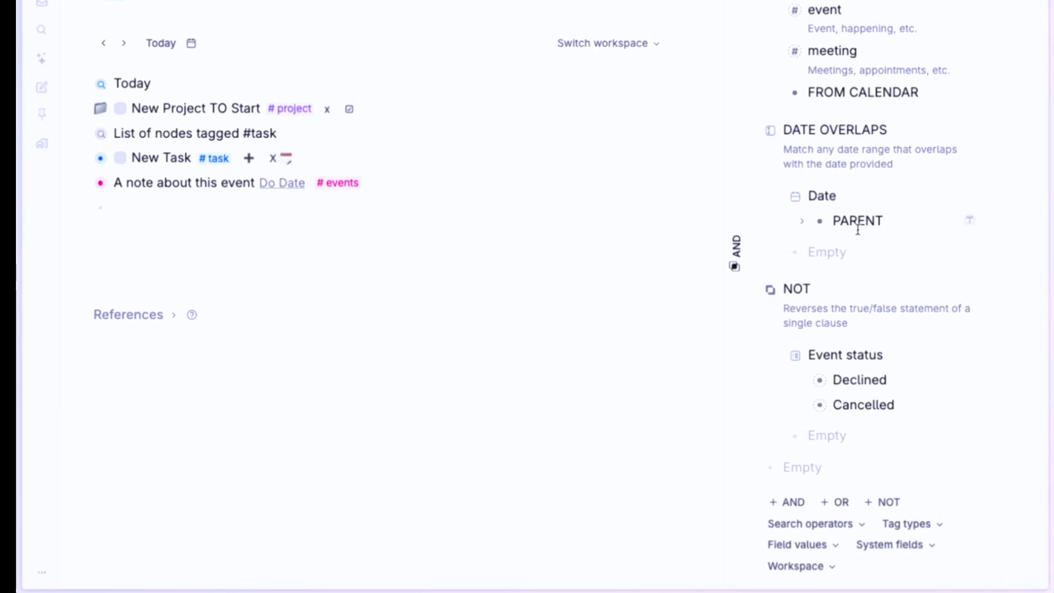
scroll(862, 221, down, 2)
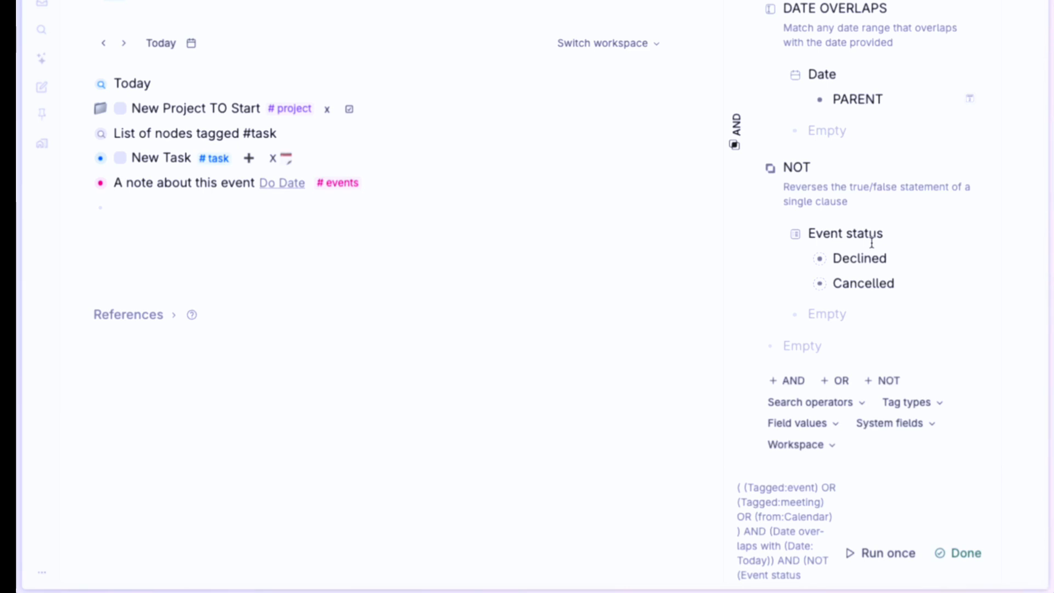
scroll(882, 238, up, 3)
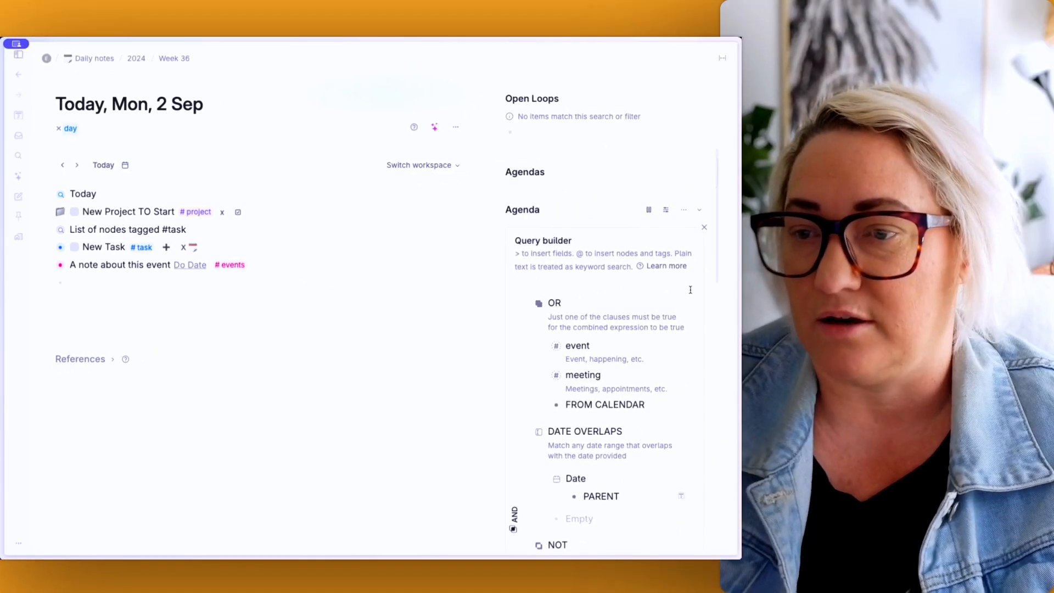
key(Escape)
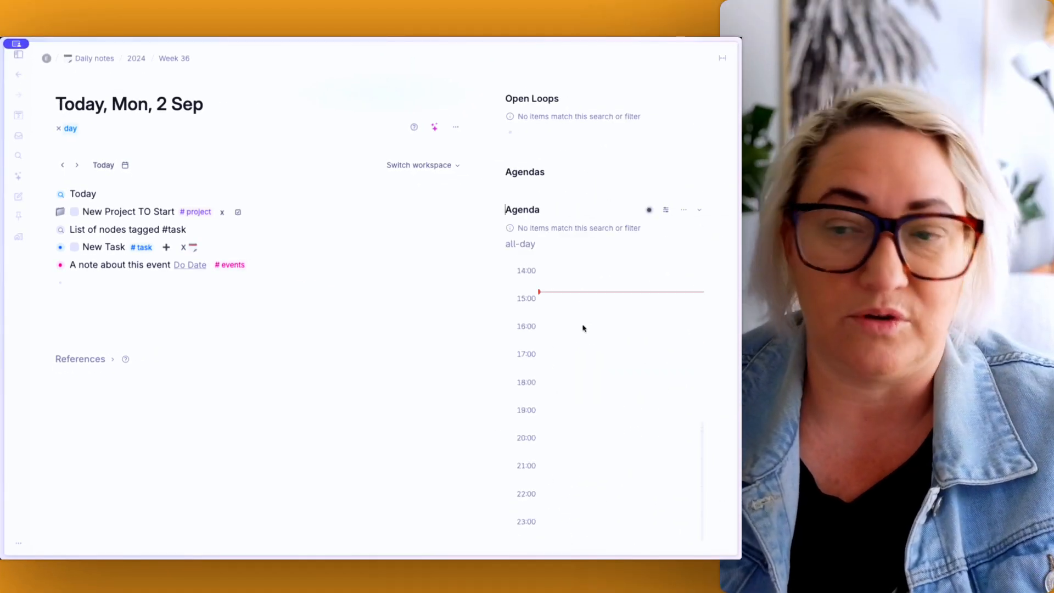
scroll(565, 313, up, 4)
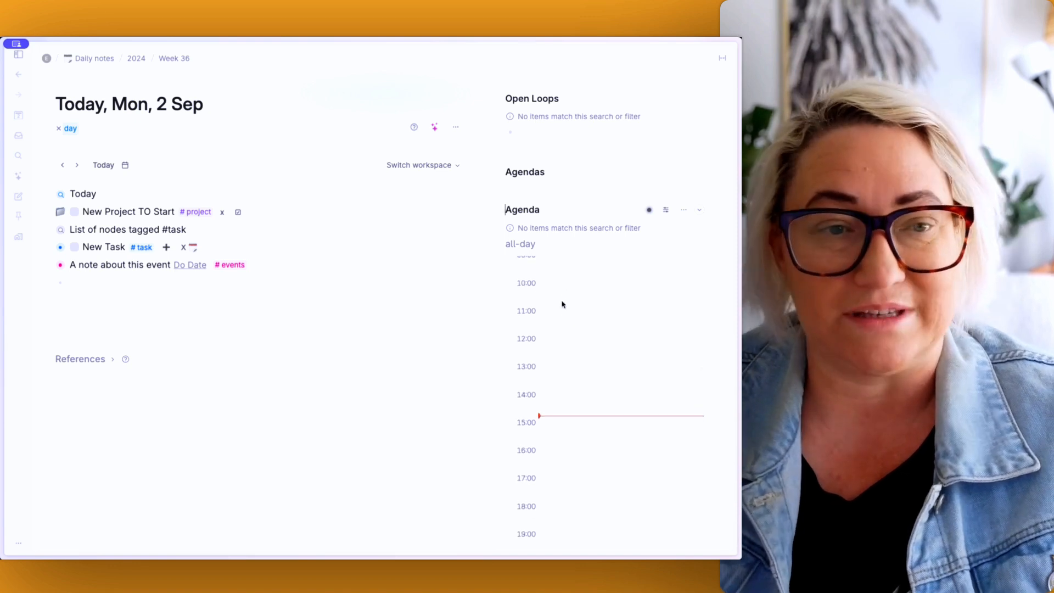
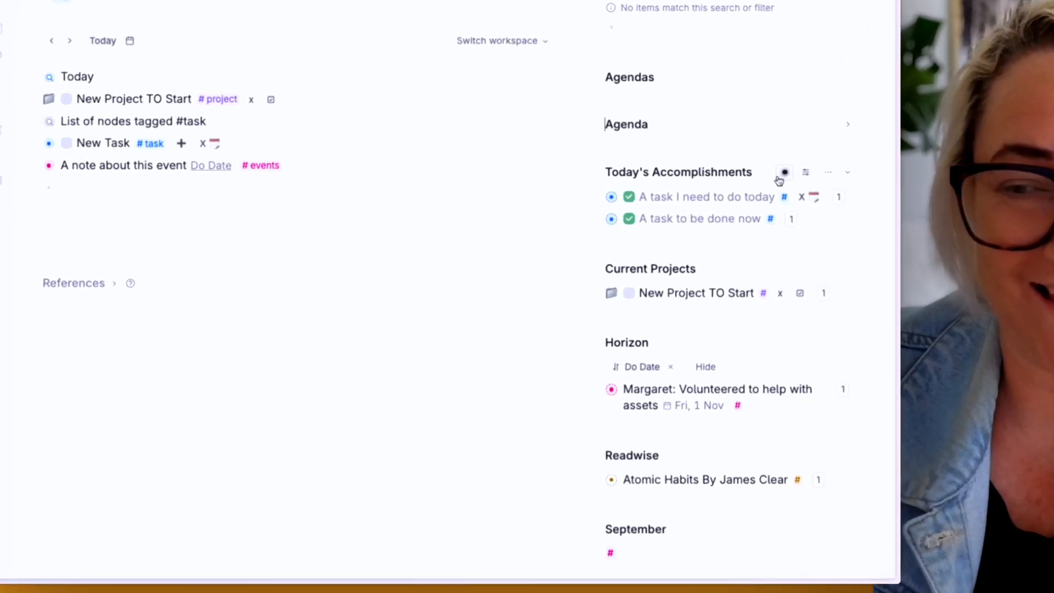
- Open the query editor of Today's Accomplishments, examine its task and Done time PARENT conditions and close it
click(649, 230)
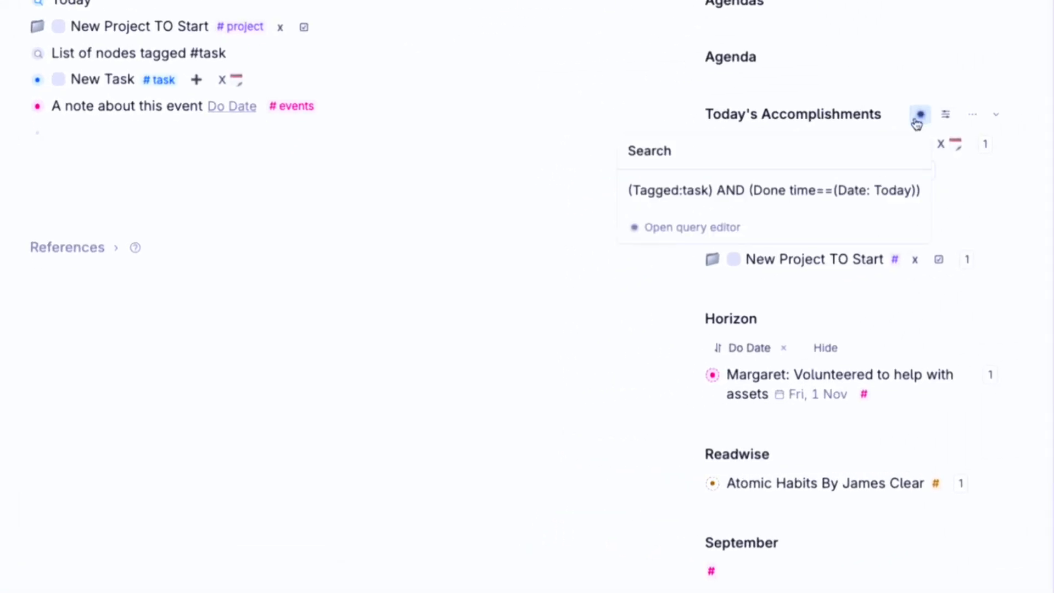
click(715, 226)
scroll(767, 126, down, 2)
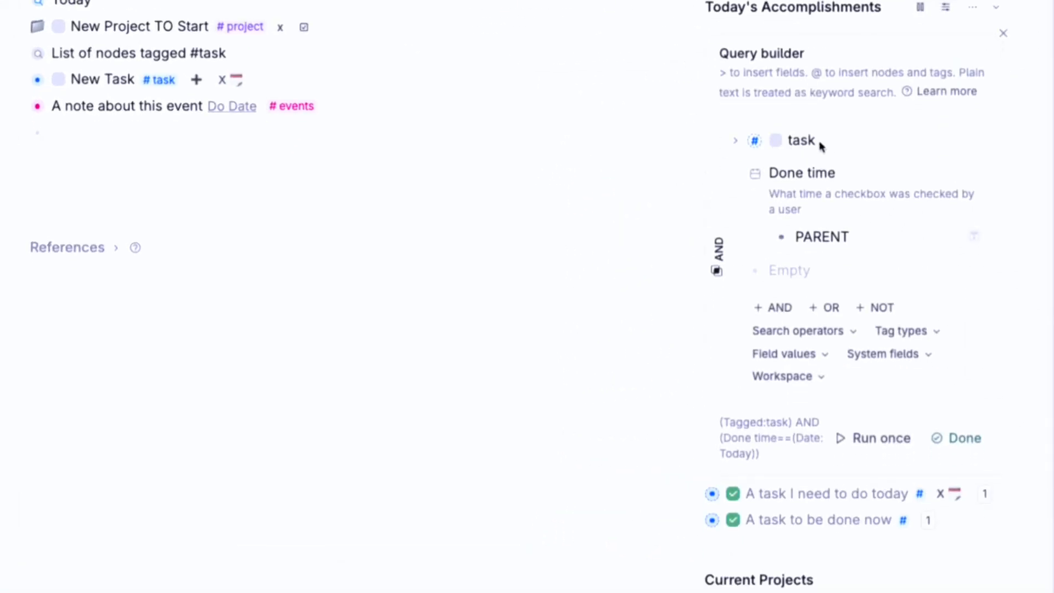
scroll(818, 147, down, 1)
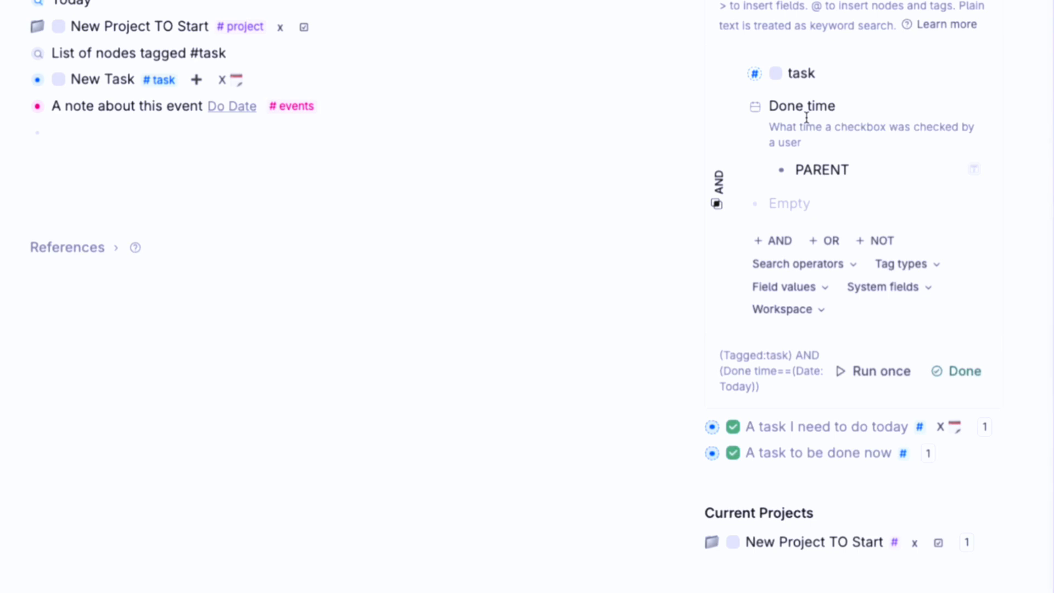
click(956, 371)
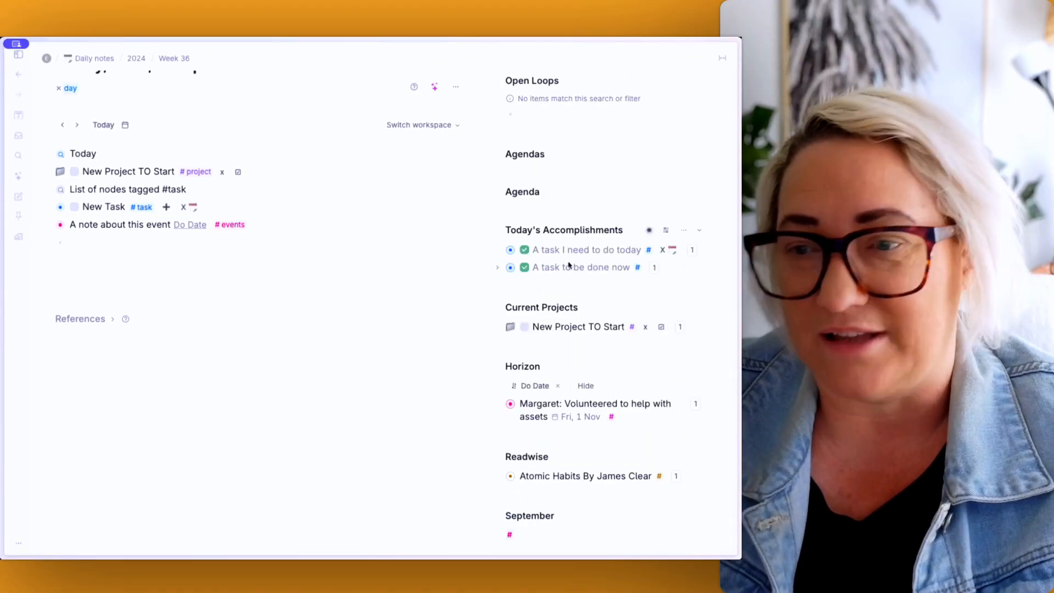
- Mark "A task to do" in the Today section as done and check for it under Today's Accomplishments
scroll(790, 152, up, 3)
click(525, 129)
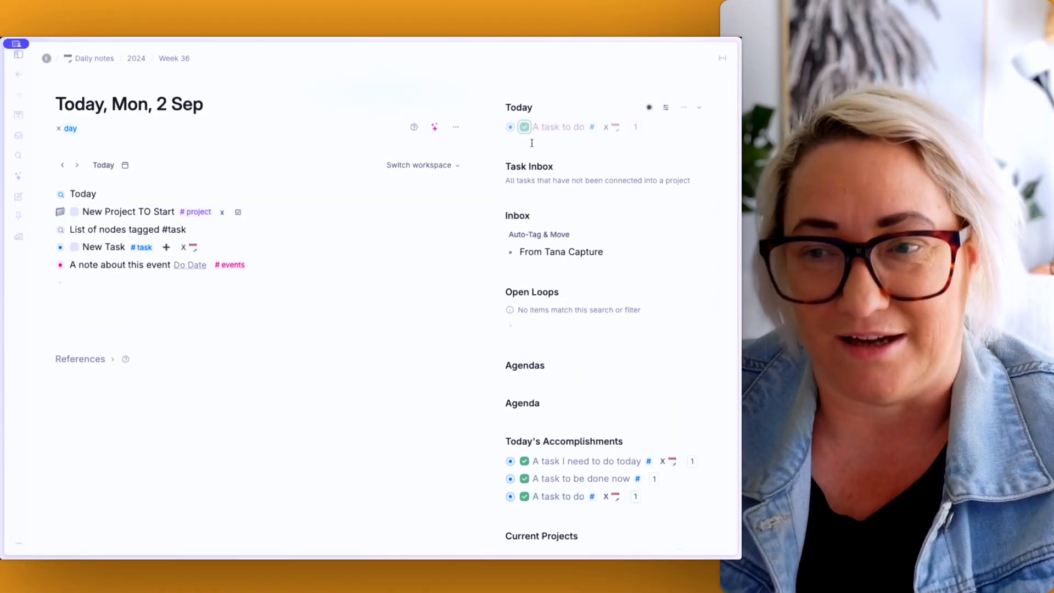
scroll(562, 200, down, 3)
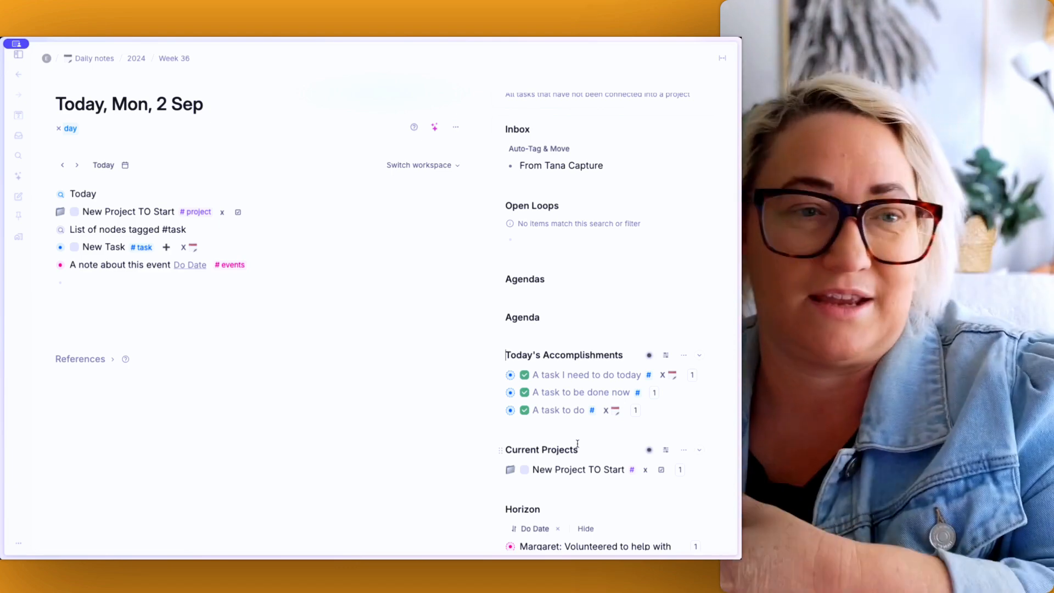
- Expand "New Project TO Start" under Current Projects to examine its project status and area fields
scroll(577, 443, down, 3)
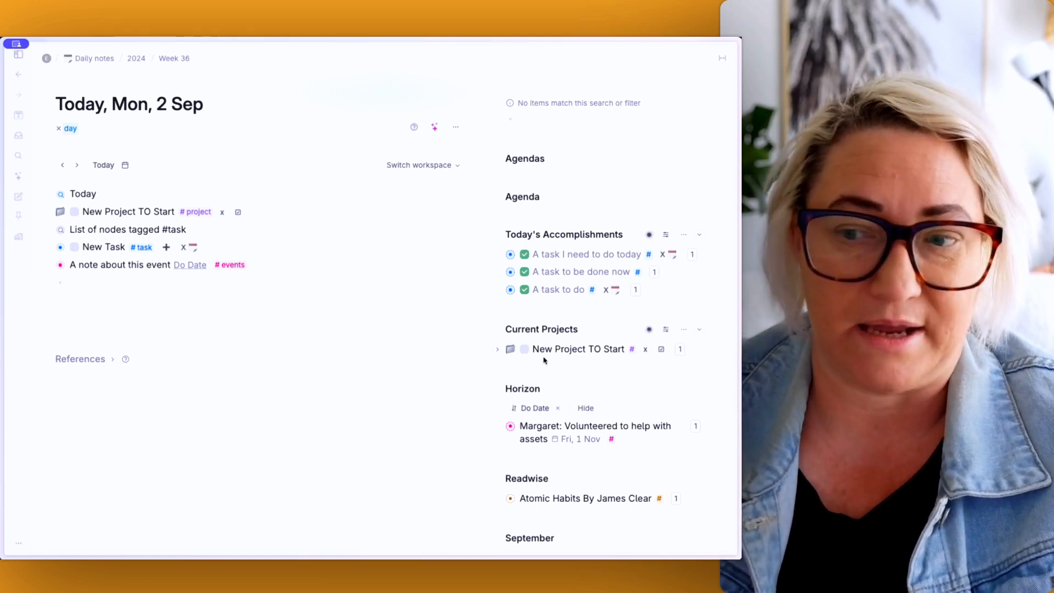
scroll(513, 301, down, 2)
scroll(503, 284, up, 2)
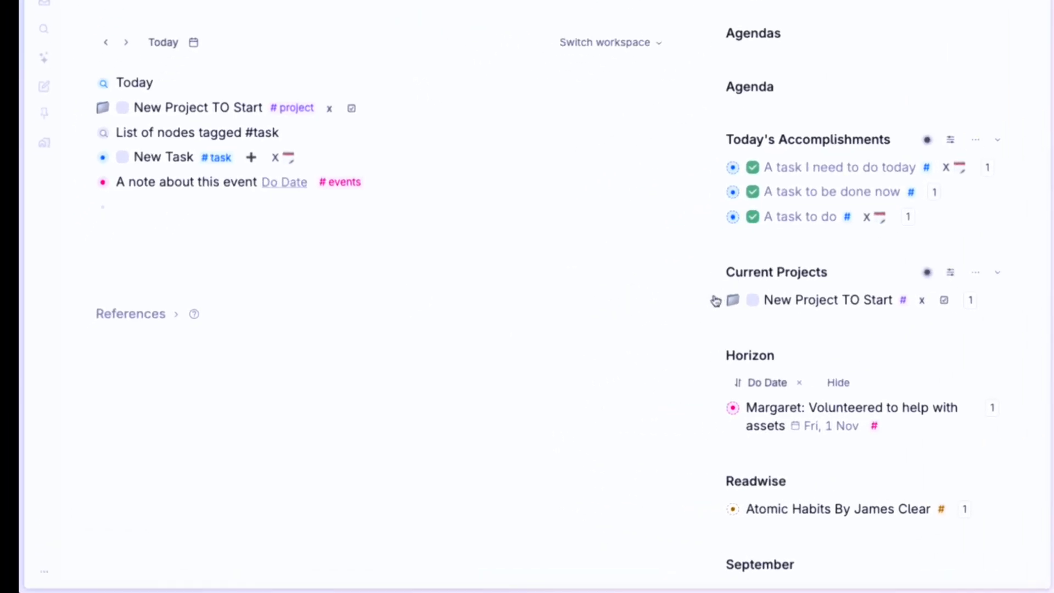
click(498, 349)
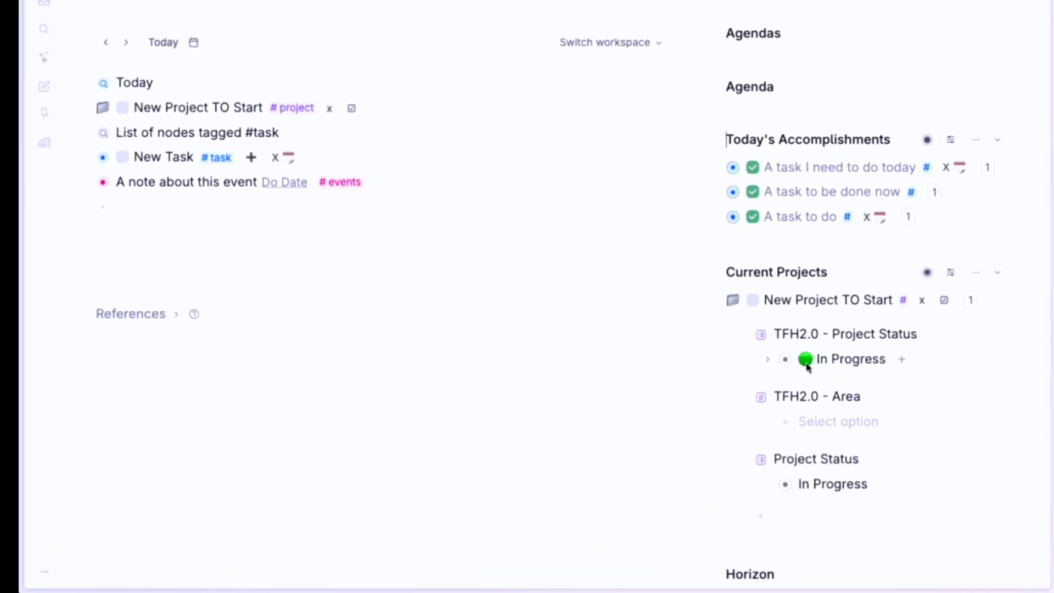
- Collapse "New Project TO Start", then examine the Current Projects query's project tag and Project Status conditions in the query editor and close it
scroll(611, 364, down, 2)
scroll(840, 362, down, 1)
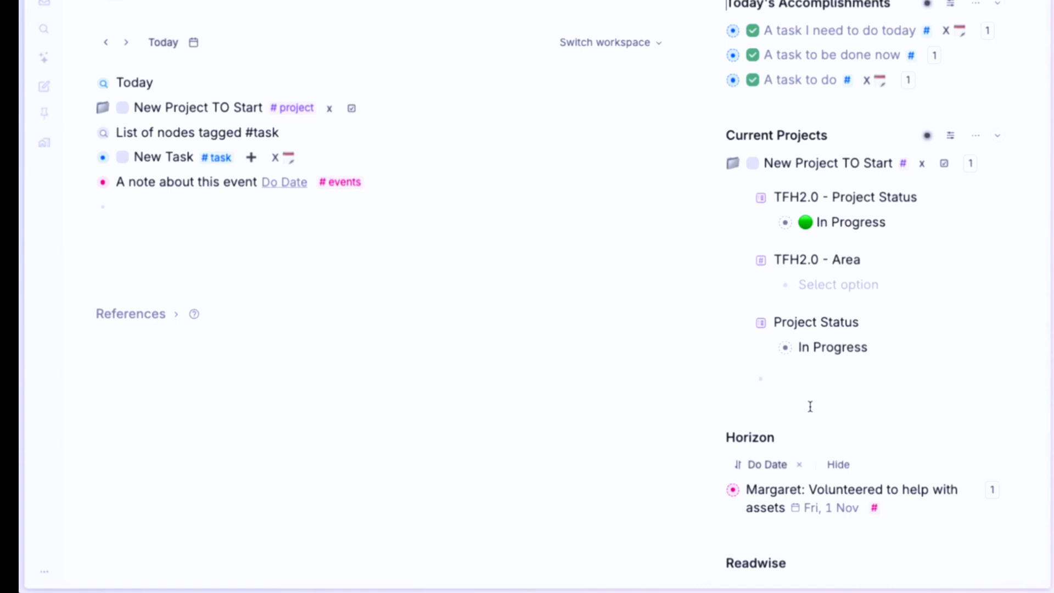
click(715, 163)
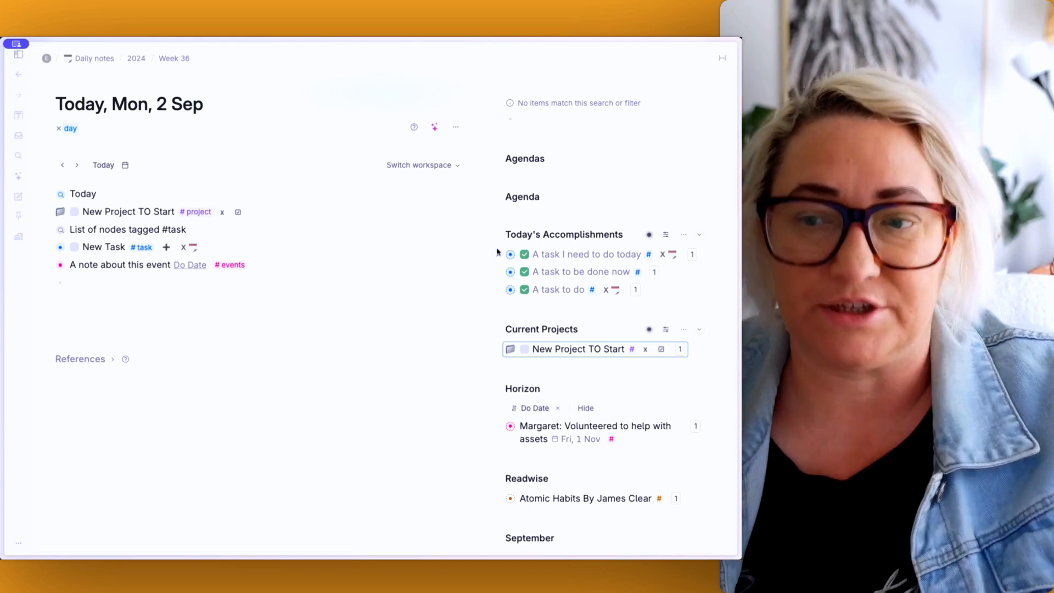
click(649, 307)
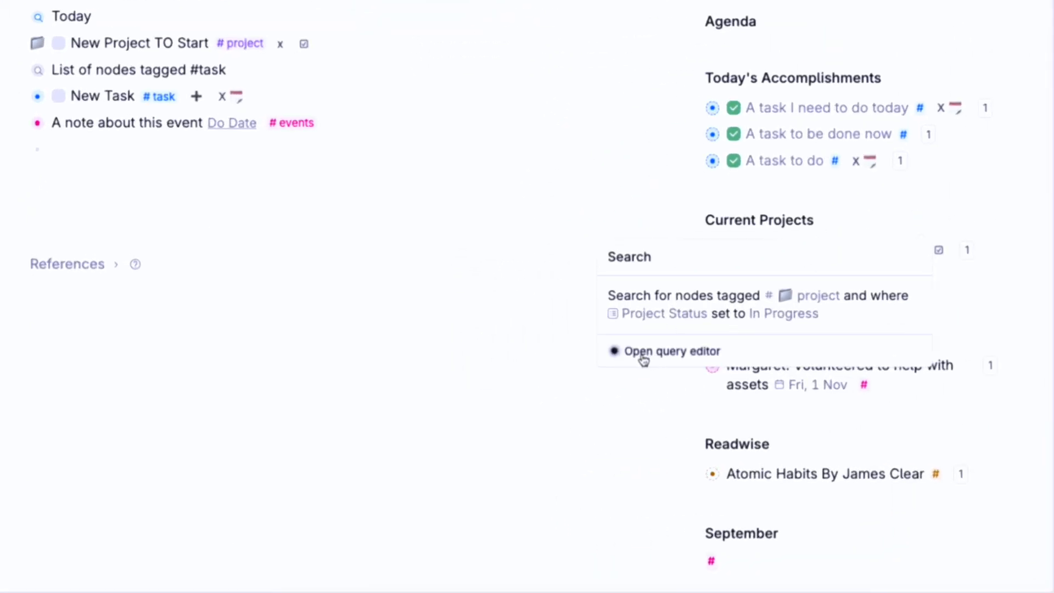
click(647, 356)
scroll(804, 221, down, 1)
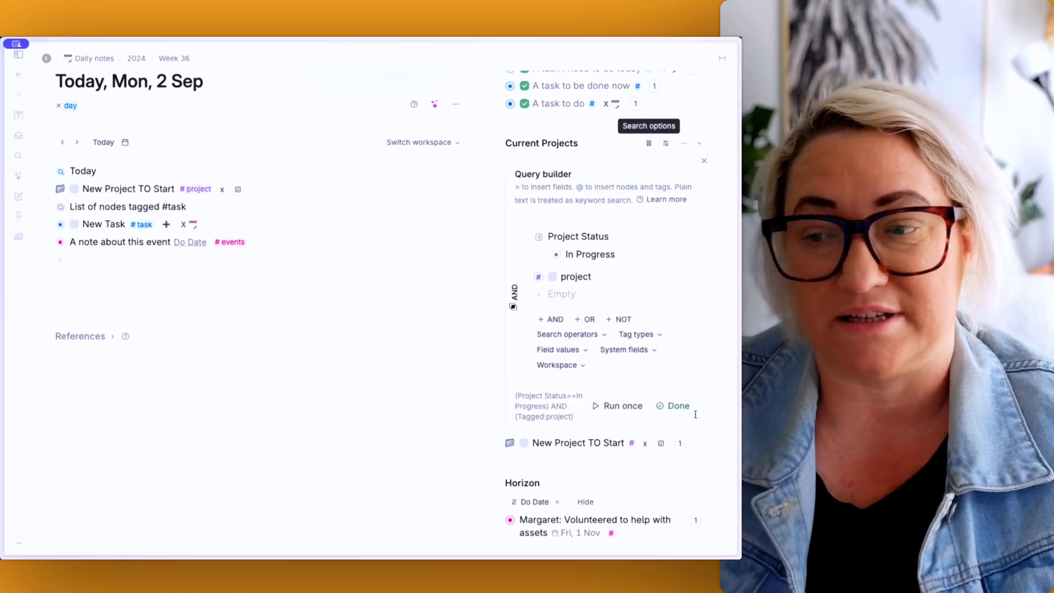
click(678, 406)
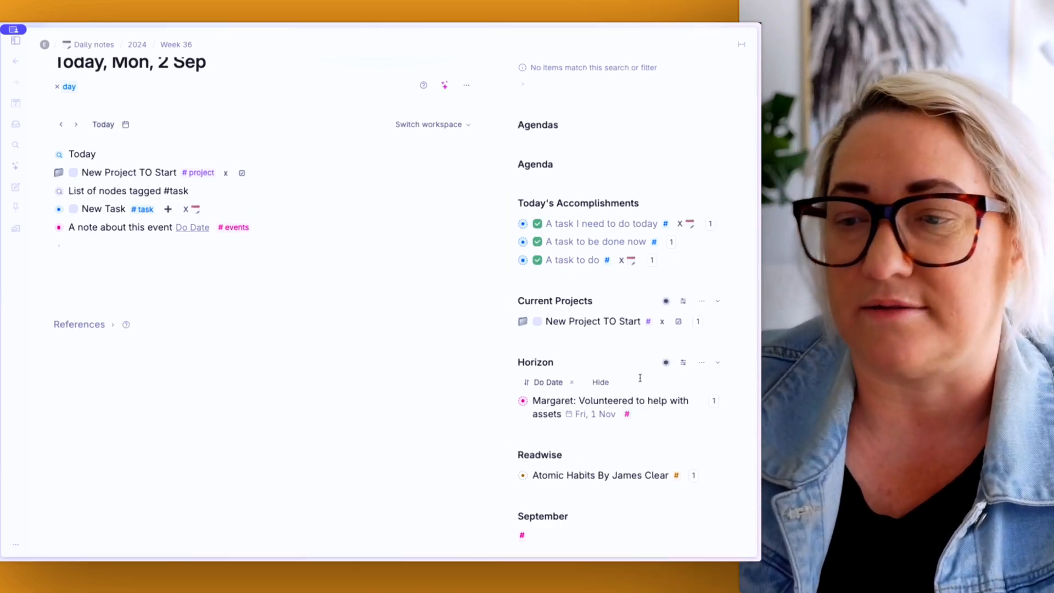
- Open Horizon's query editor and examine its events tag and GT Do Date PARENT clause, expanding the event note's Do Date field
click(666, 362)
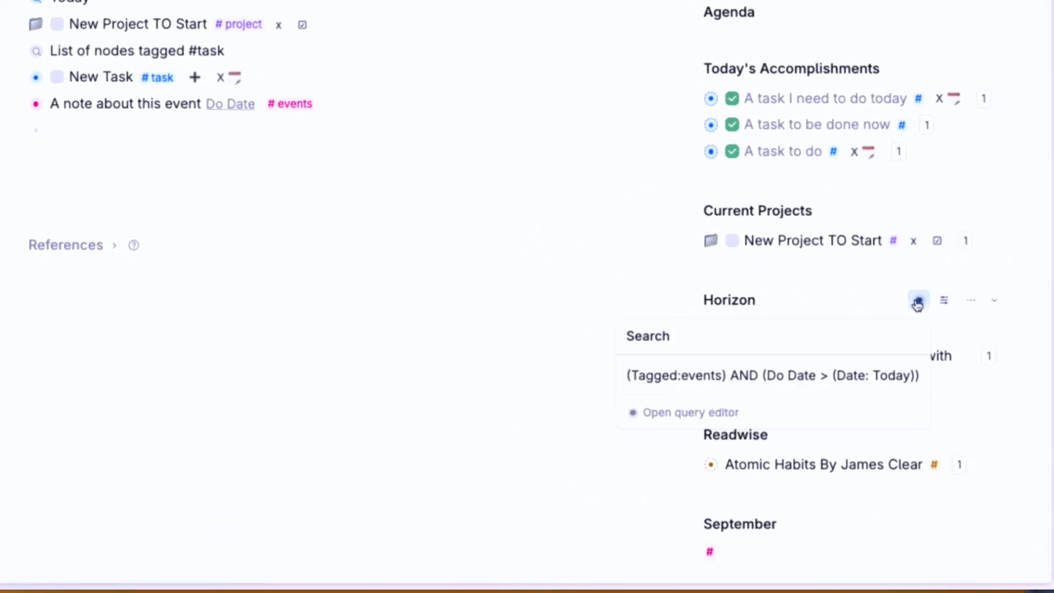
click(689, 412)
scroll(814, 273, down, 5)
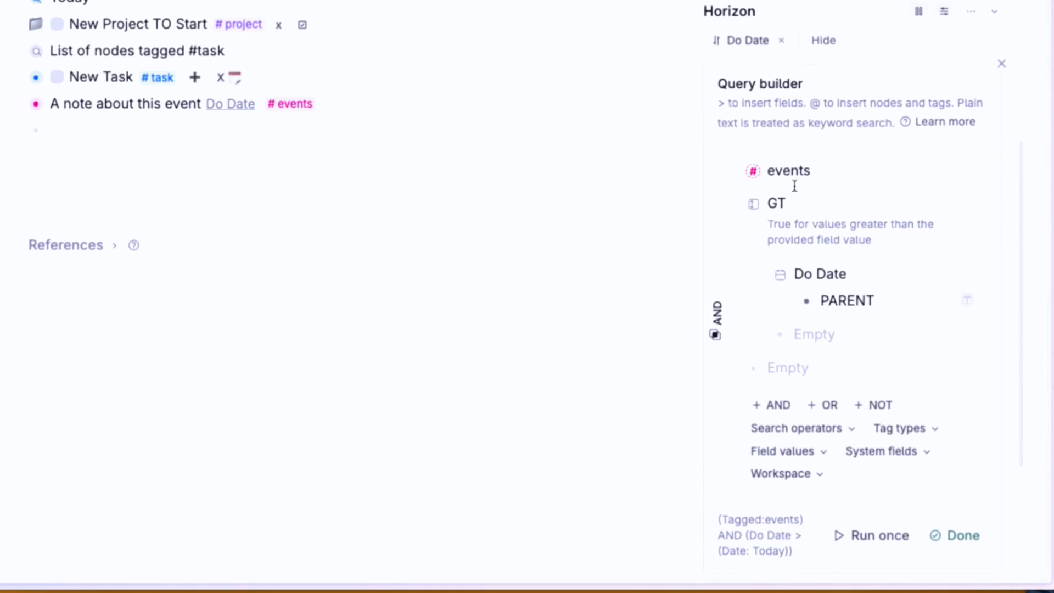
scroll(794, 185, down, 3)
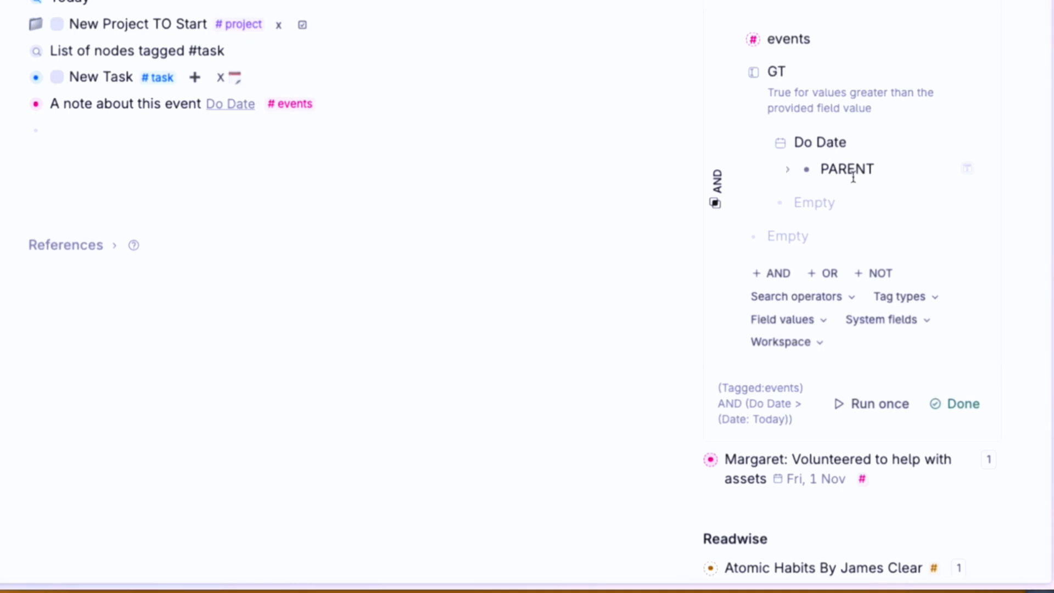
click(20, 105)
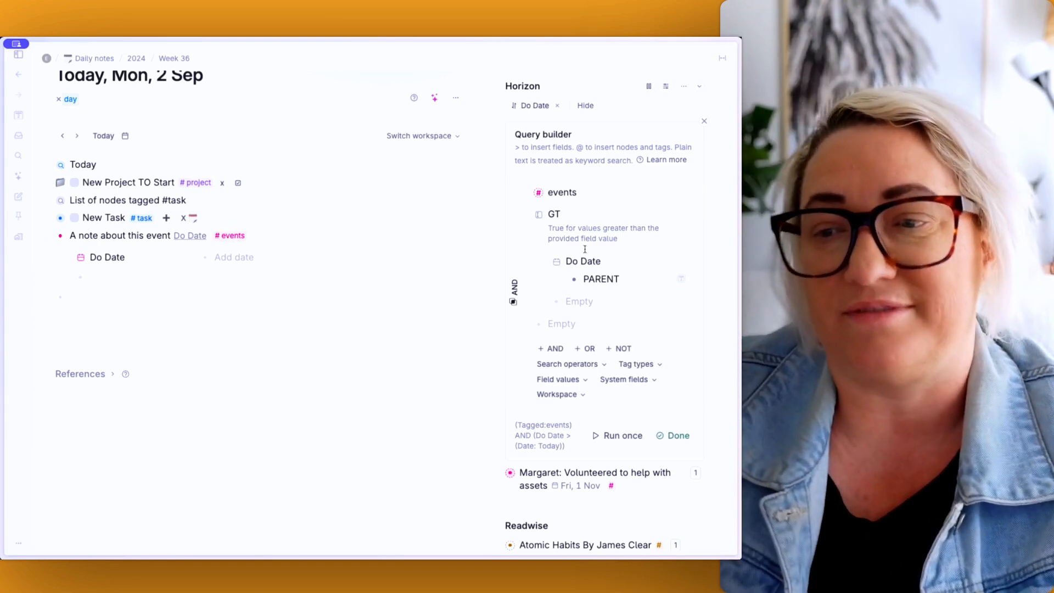
double_click(585, 279)
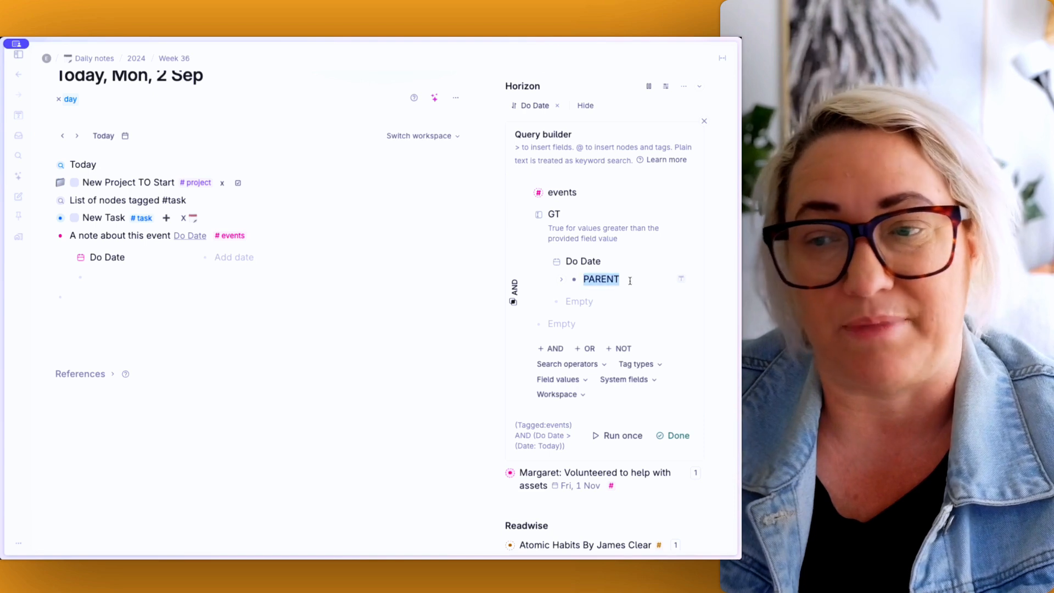
click(561, 215)
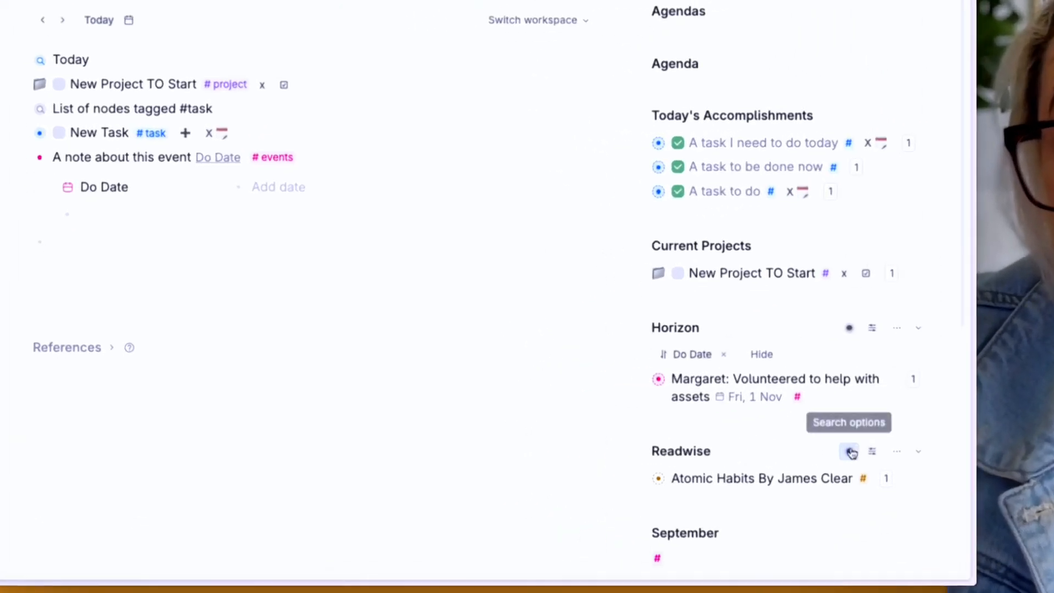
- Open the Readwise query editor and add the Created time system field as a condition below the readwise tag
click(649, 456)
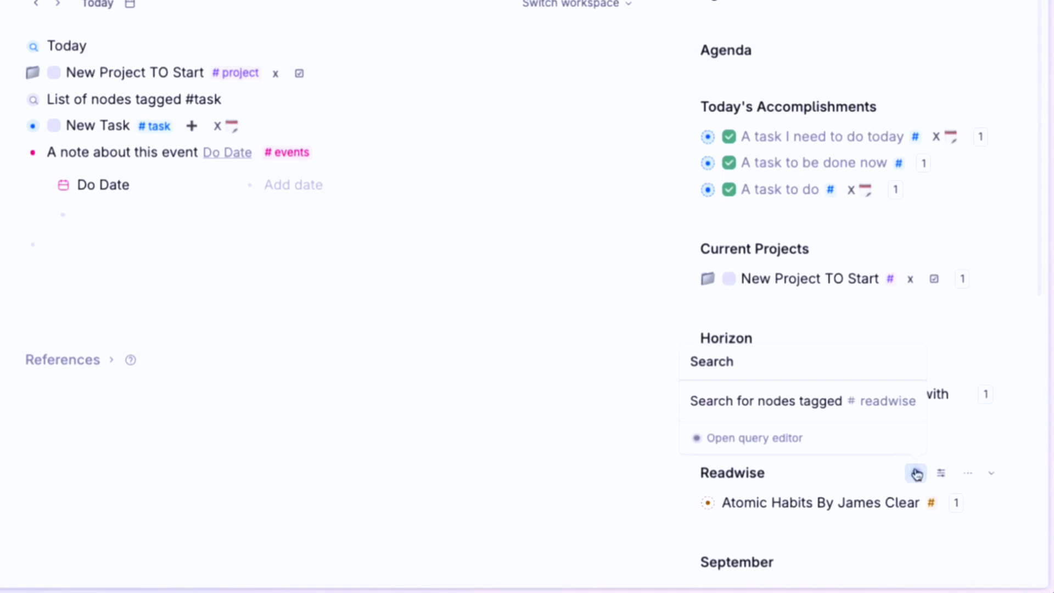
click(745, 439)
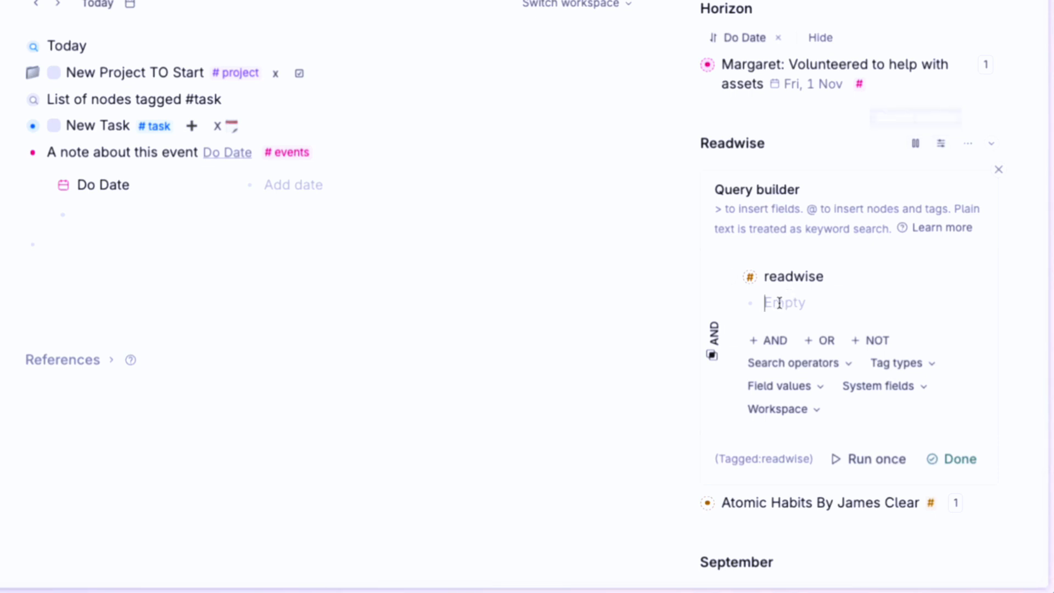
click(778, 303)
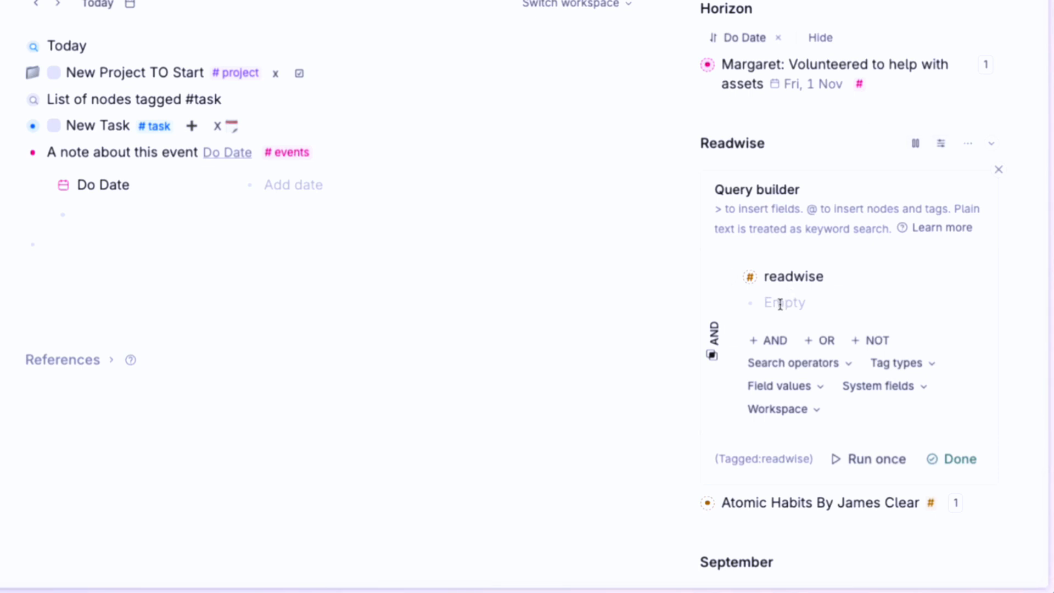
click(883, 387)
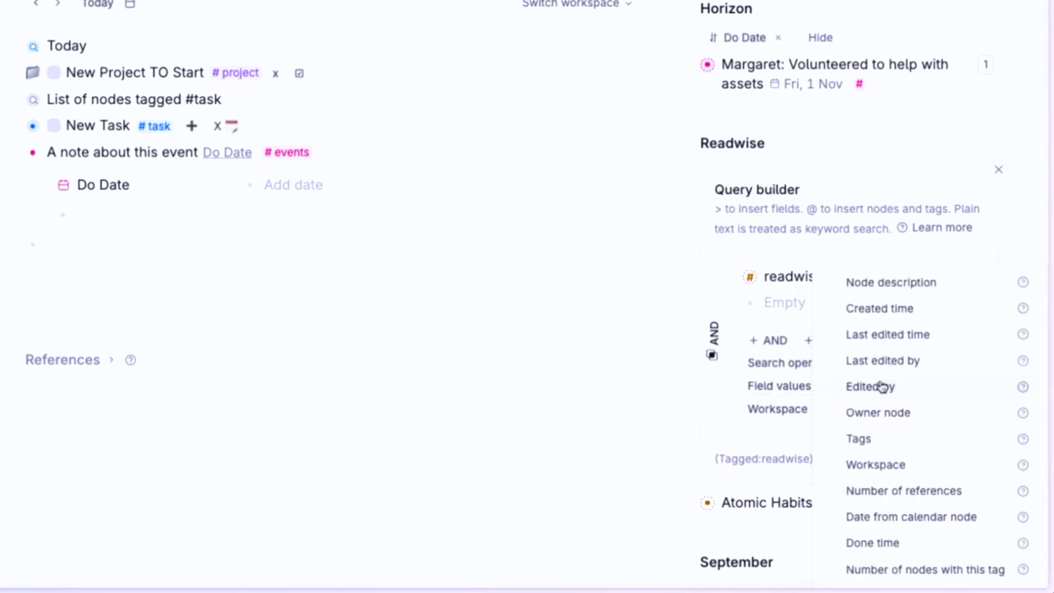
click(874, 310)
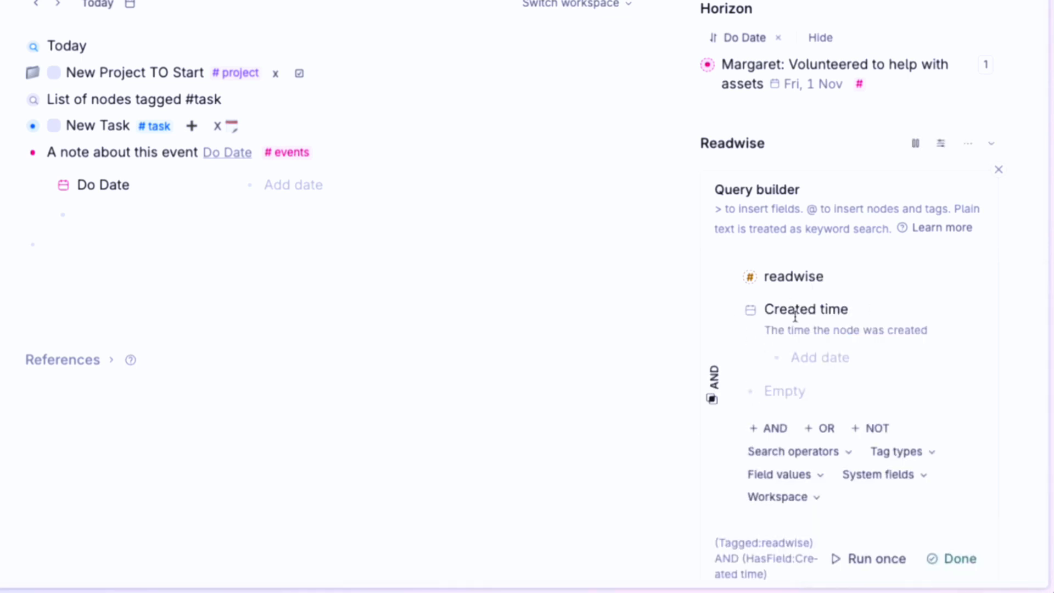
- Set the Readwise query's Created time value to PARENT
click(803, 358)
text(APRI)
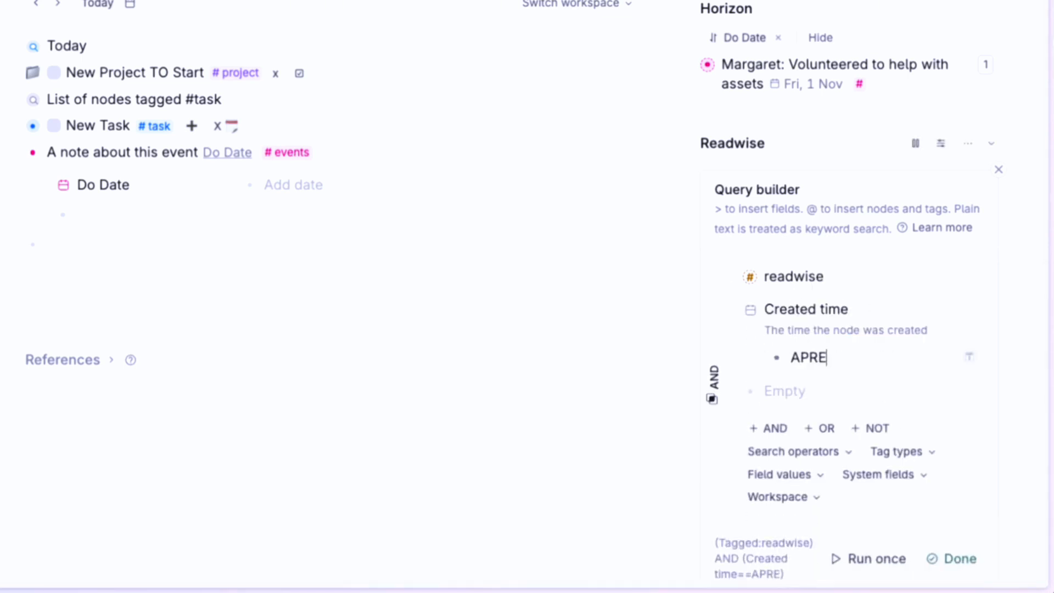
key(BackSpace)
key(BackSpace)
key(BackSpace)
key(BackSpace)
text(OAR)
key(BackSpace)
key(BackSpace)
key(BackSpace)
text(PARENT)
scroll(774, 329, down, 2)
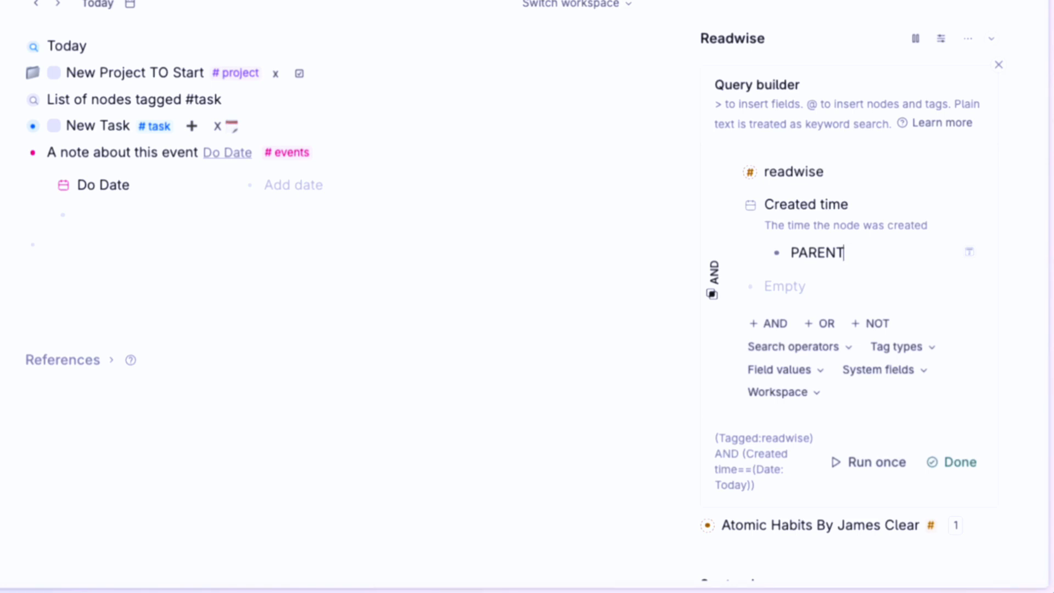
- Replace the Readwise query's Created time value with "FOR RELATIVE DATE this week"
double_click(802, 252)
text(FOR RE)
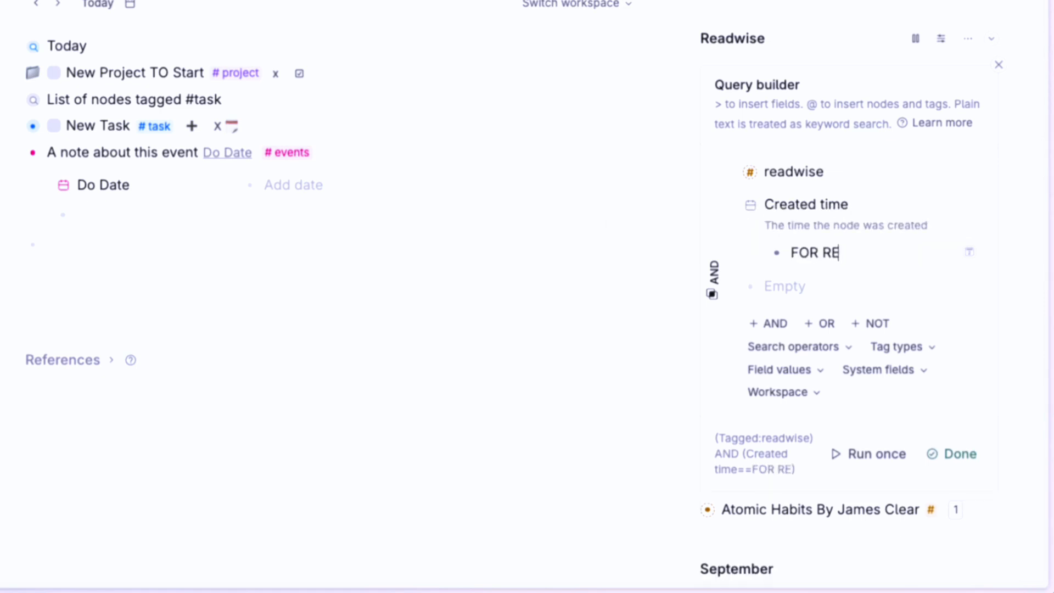
text(LATIVE DATE this week)
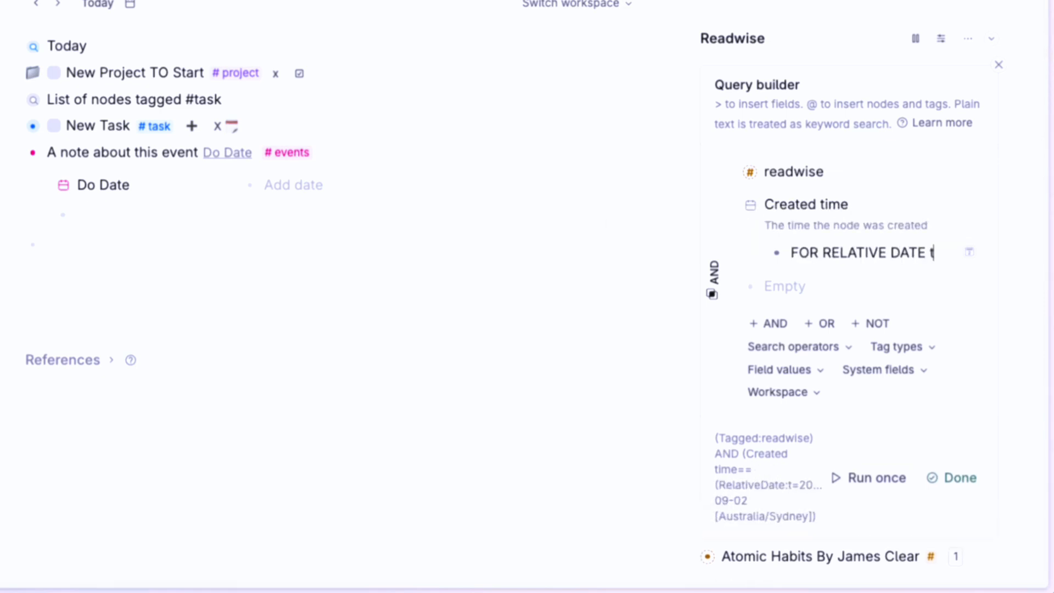
click(846, 253)
scroll(847, 254, down, 1)
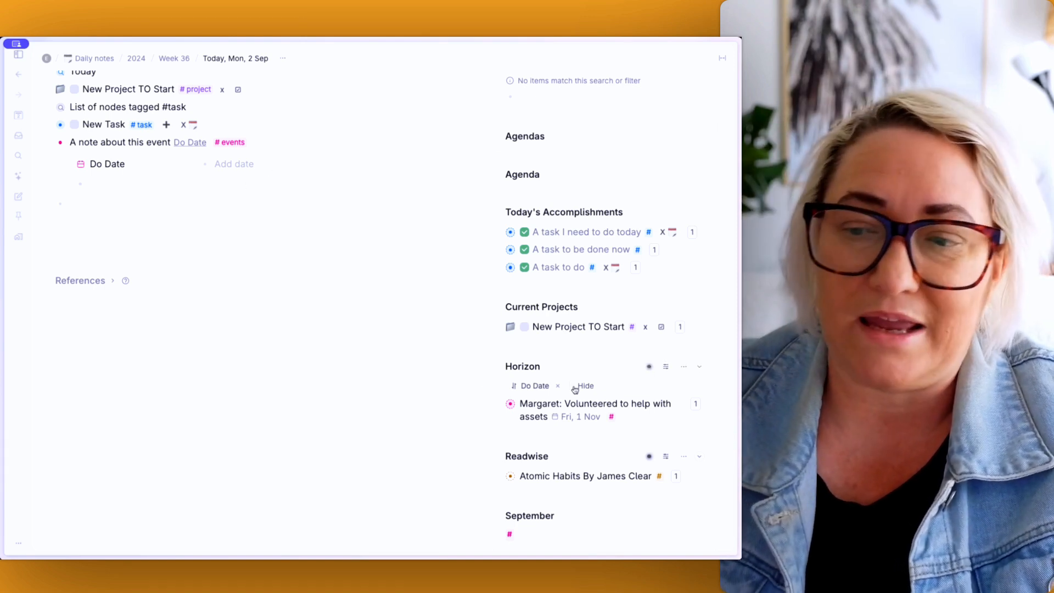
- Go from today's page to this month's calendar node to view its Goals, Projects and Monthly Review
scroll(463, 546, down, 3)
scroll(398, 439, up, 5)
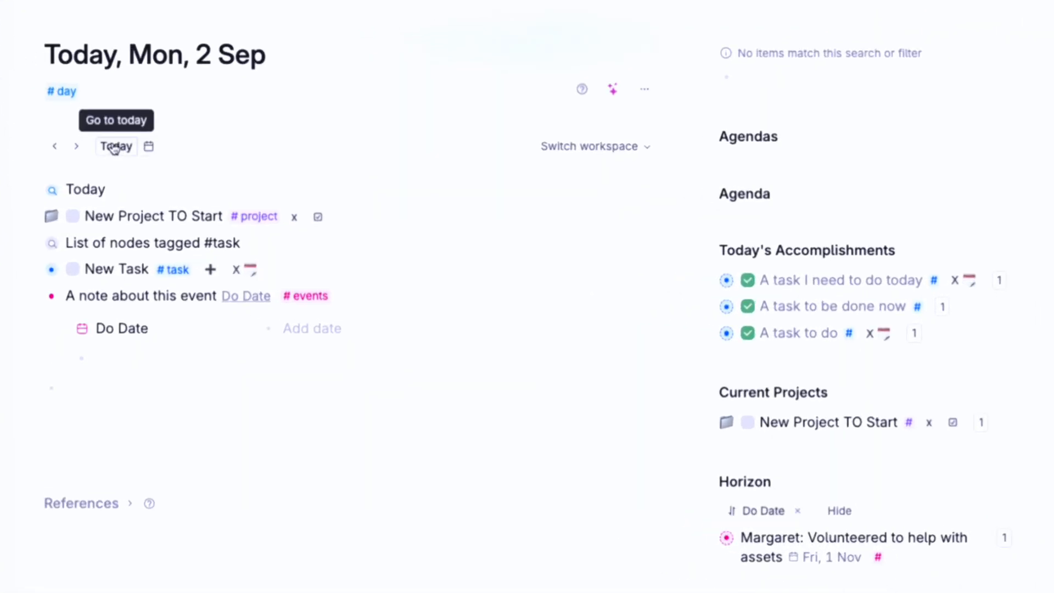
click(116, 150)
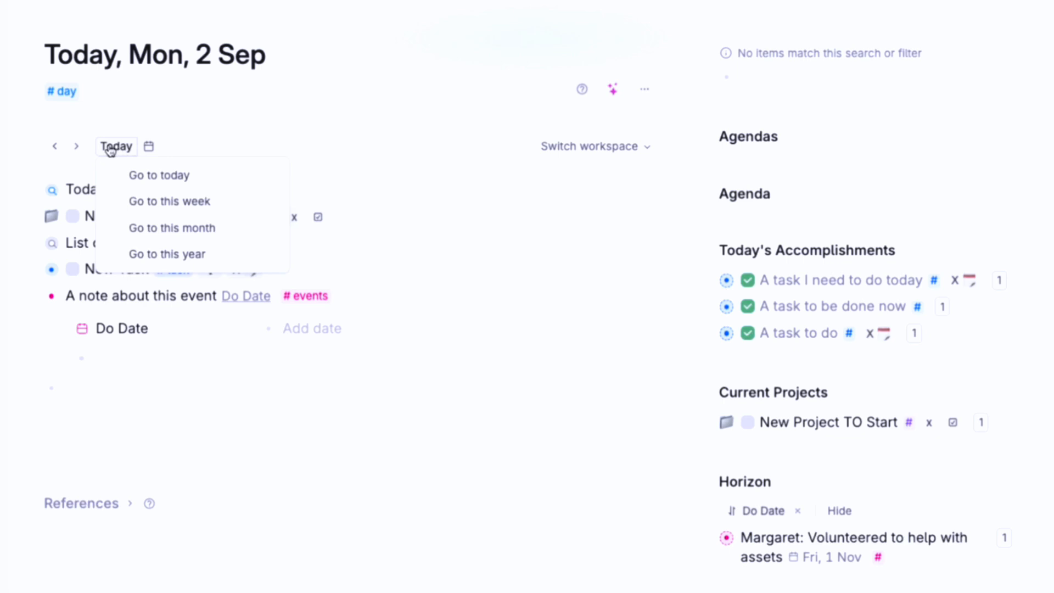
click(163, 230)
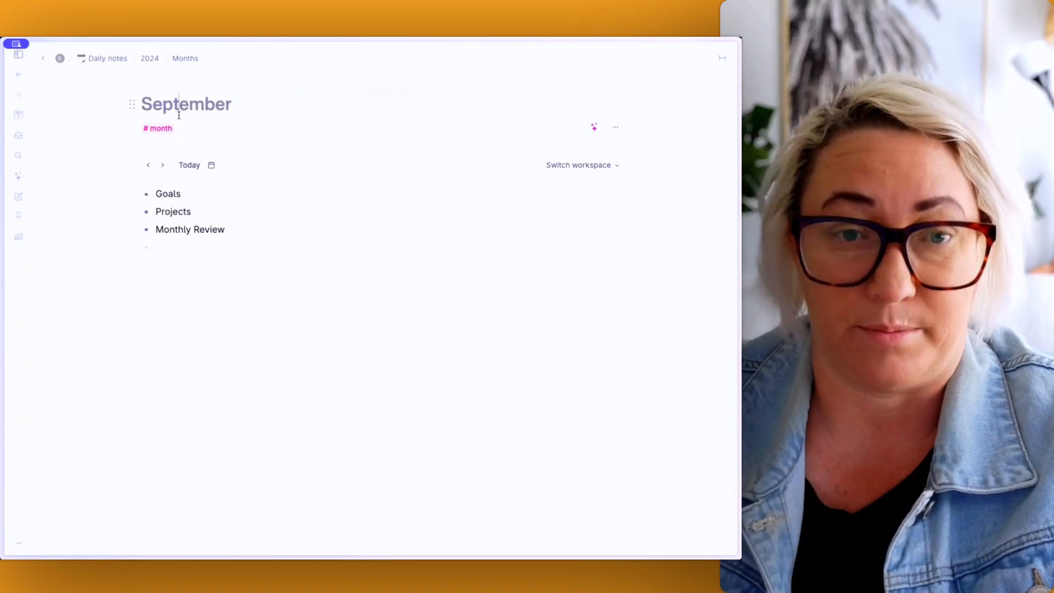
- Return to today's page and open the advanced options of the #day tag configuration at the end of its related content
click(18, 116)
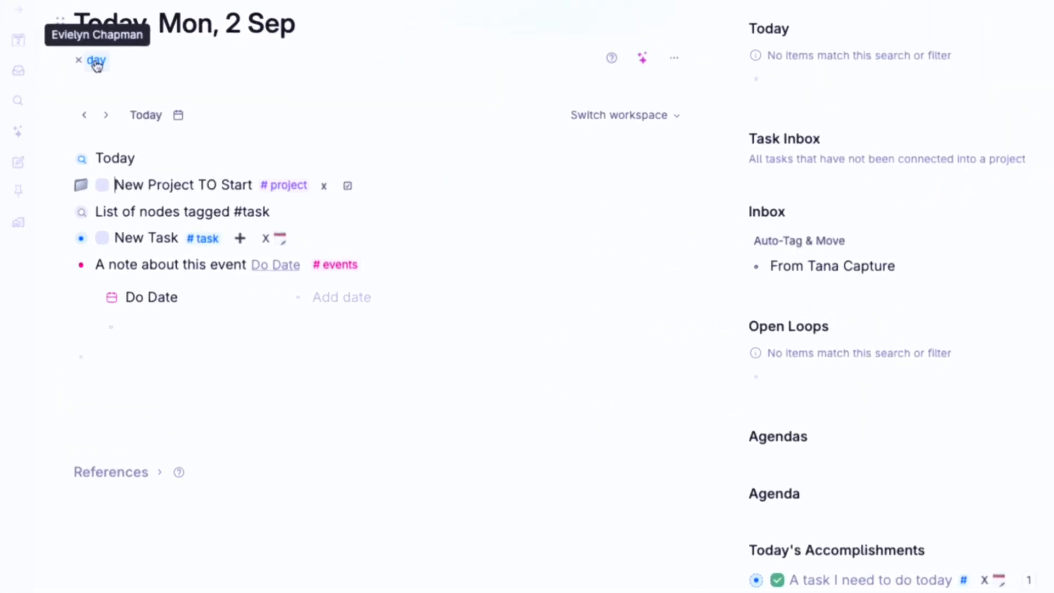
click(96, 62)
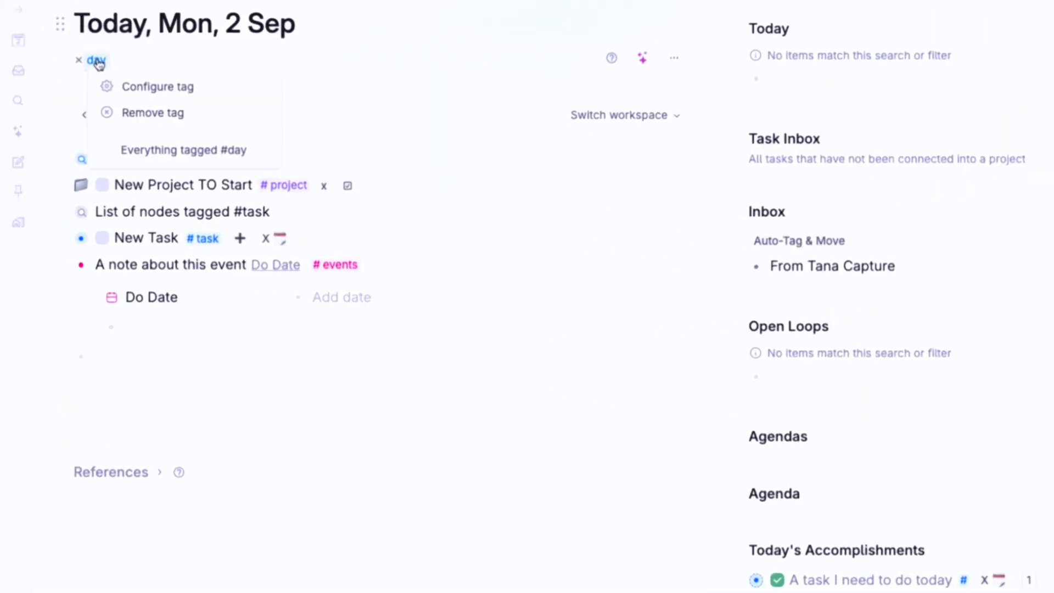
click(146, 88)
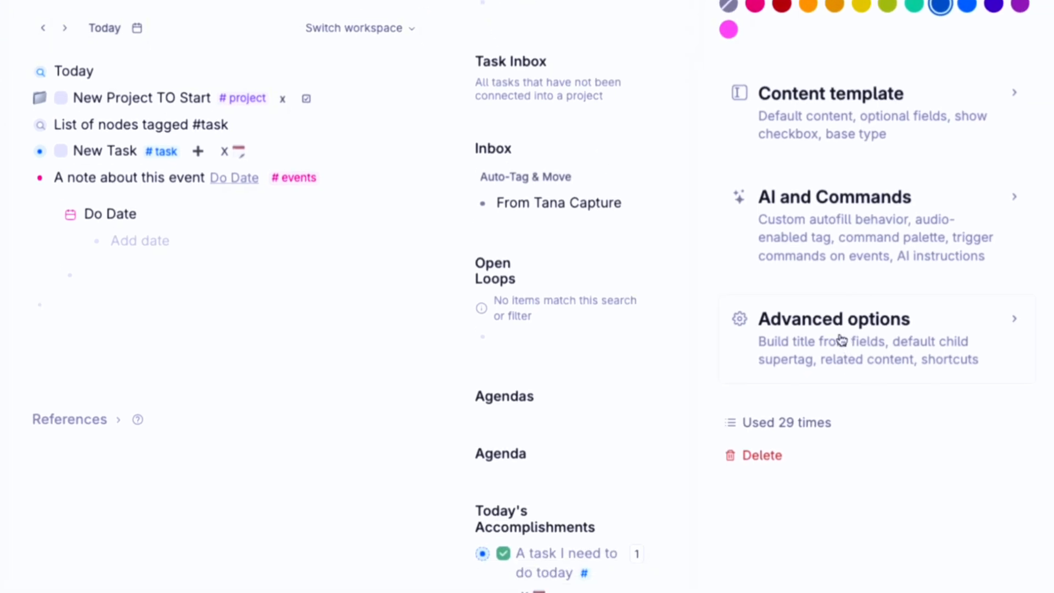
click(842, 340)
scroll(801, 263, down, 10)
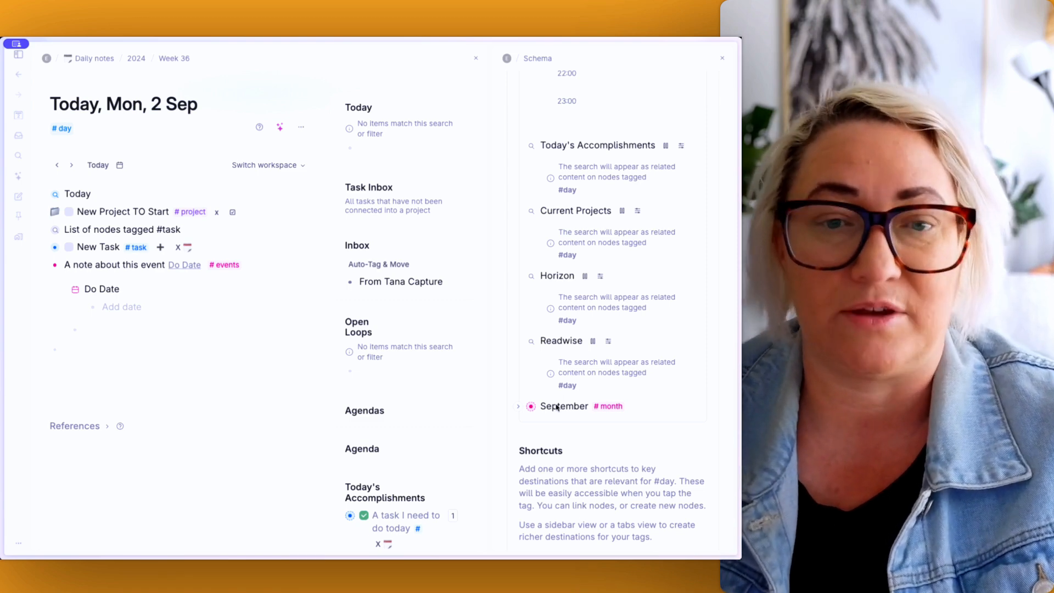
- Examine the September section on today's page and select the matching September #month node in the #day related content
scroll(405, 354, down, 7)
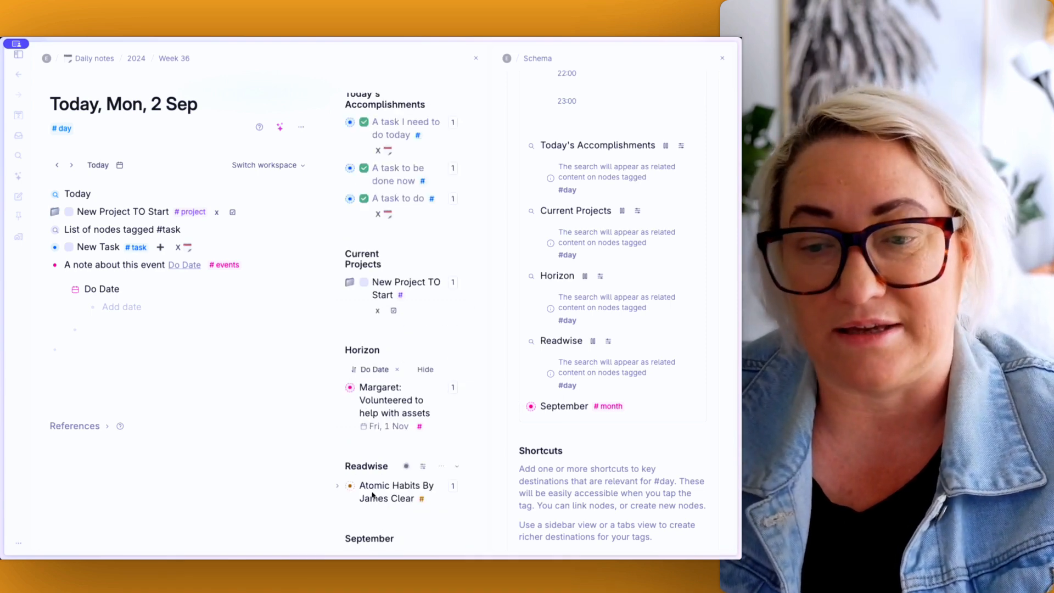
scroll(361, 465, down, 2)
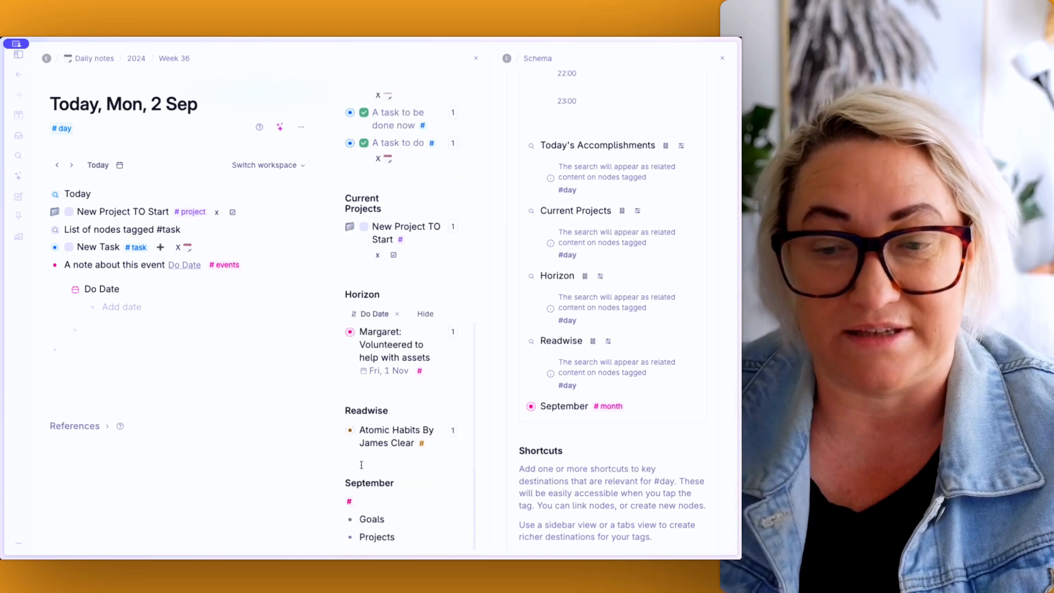
scroll(361, 465, down, 1)
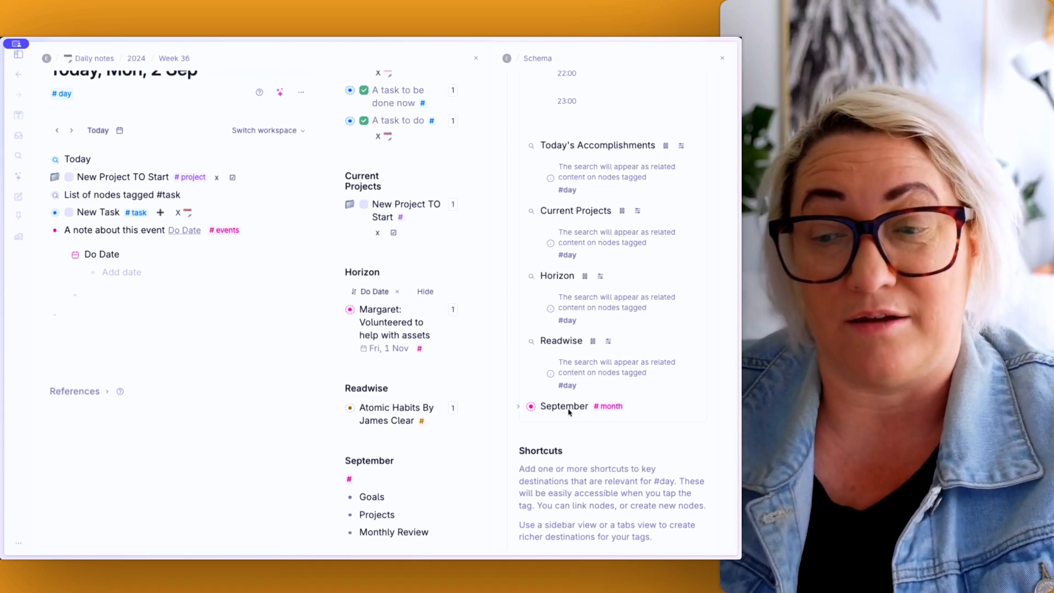
click(569, 411)
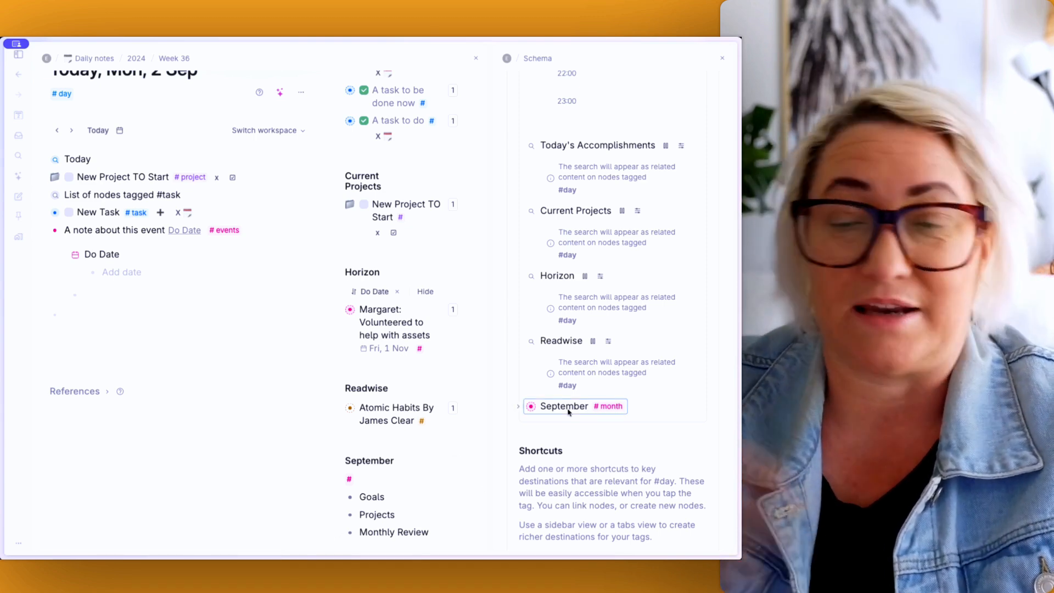